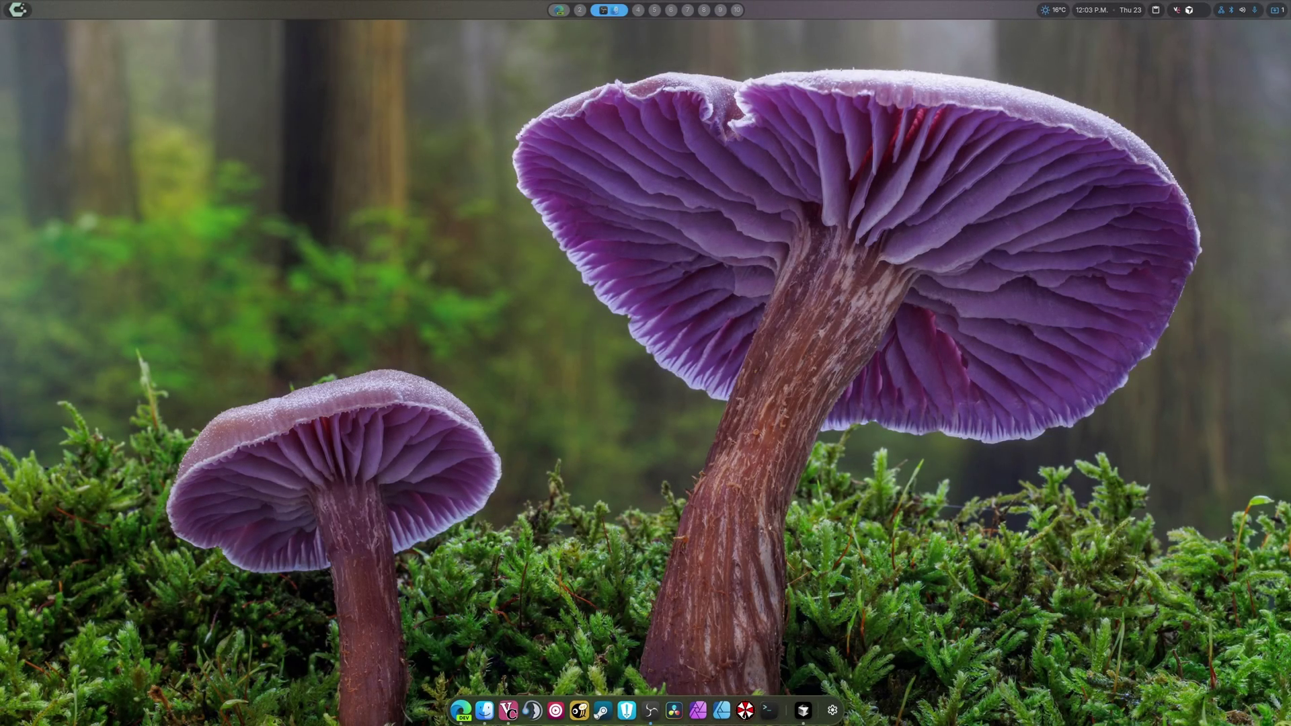
Switch to workspace 2 with Super+2.
{"action": "key", "text": "super+2"}
Launch GitHub Desktop by searching 'git' in the app launcher.
{"action": "left_click", "coordinate": [18, 16]}
{"action": "type", "text": "git"}
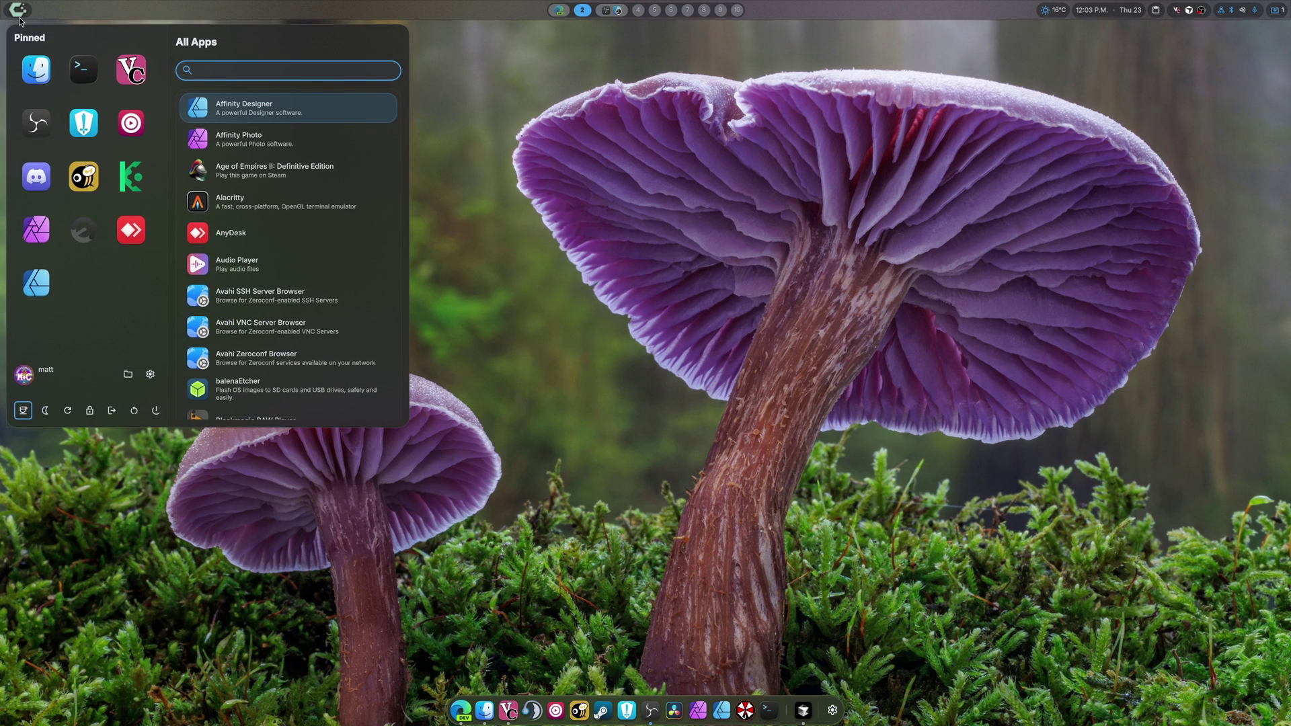
{"action": "key", "text": "Return"}
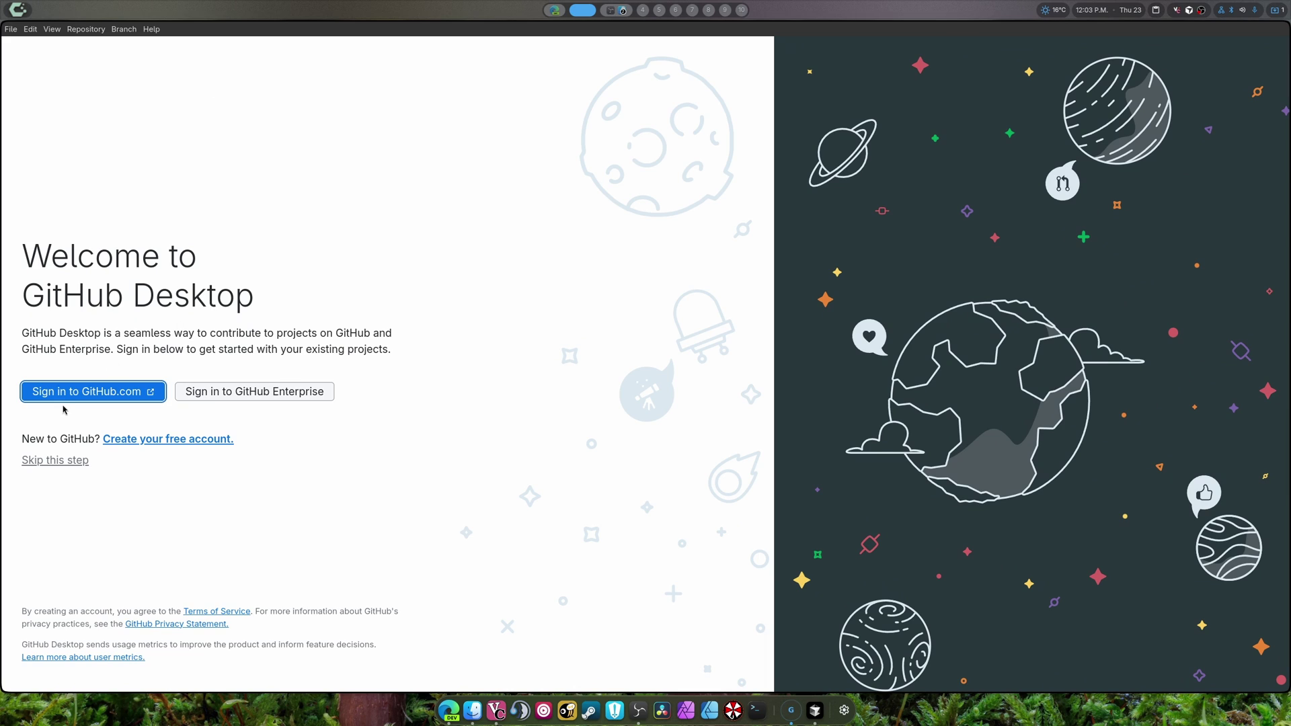
Sign in to GitHub.com, finish setup, then hop to workspace 1 and back to 2.
{"action": "left_click", "coordinate": [132, 389]}
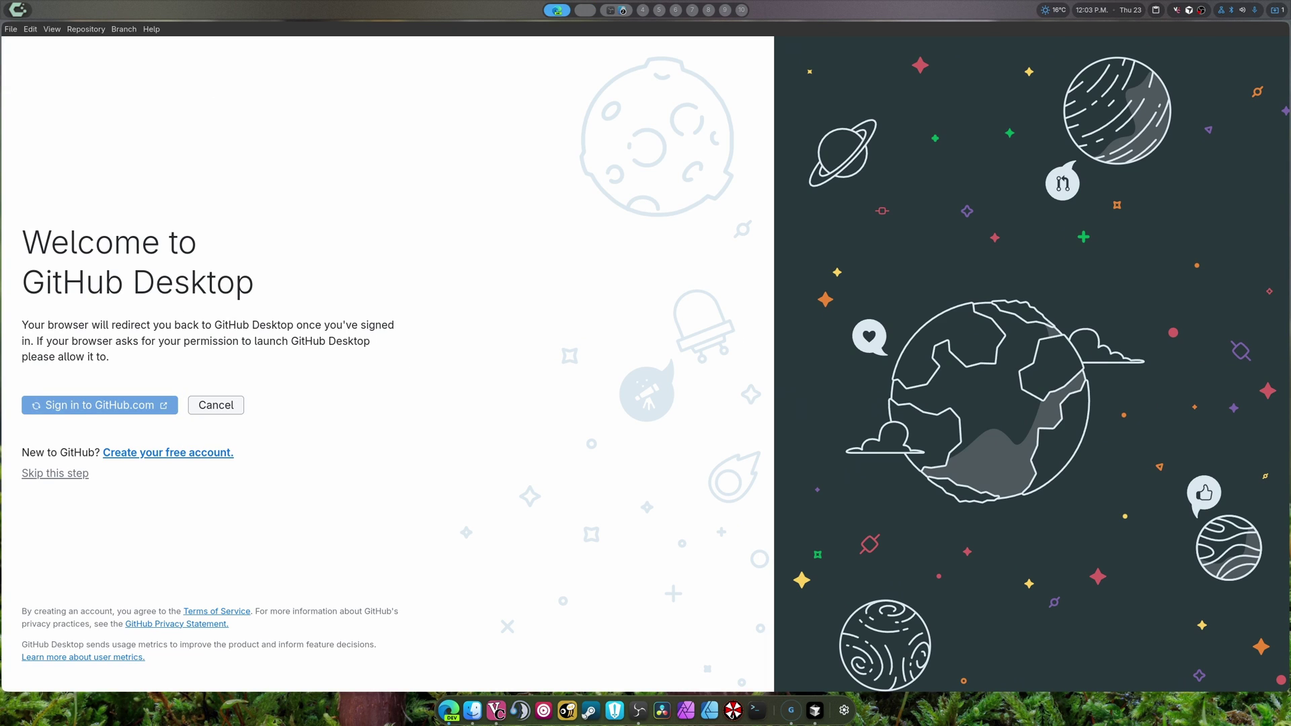
{"action": "left_click", "coordinate": [40, 438]}
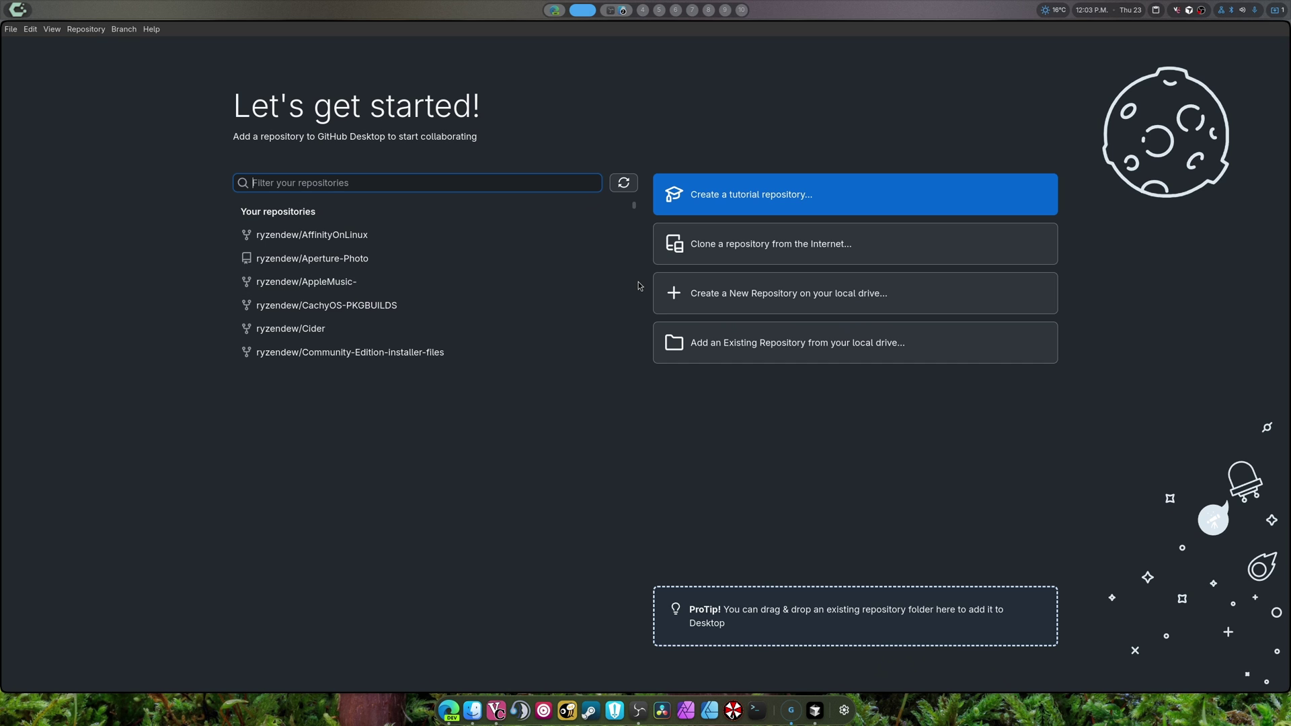
{"action": "key", "text": "super+1"}
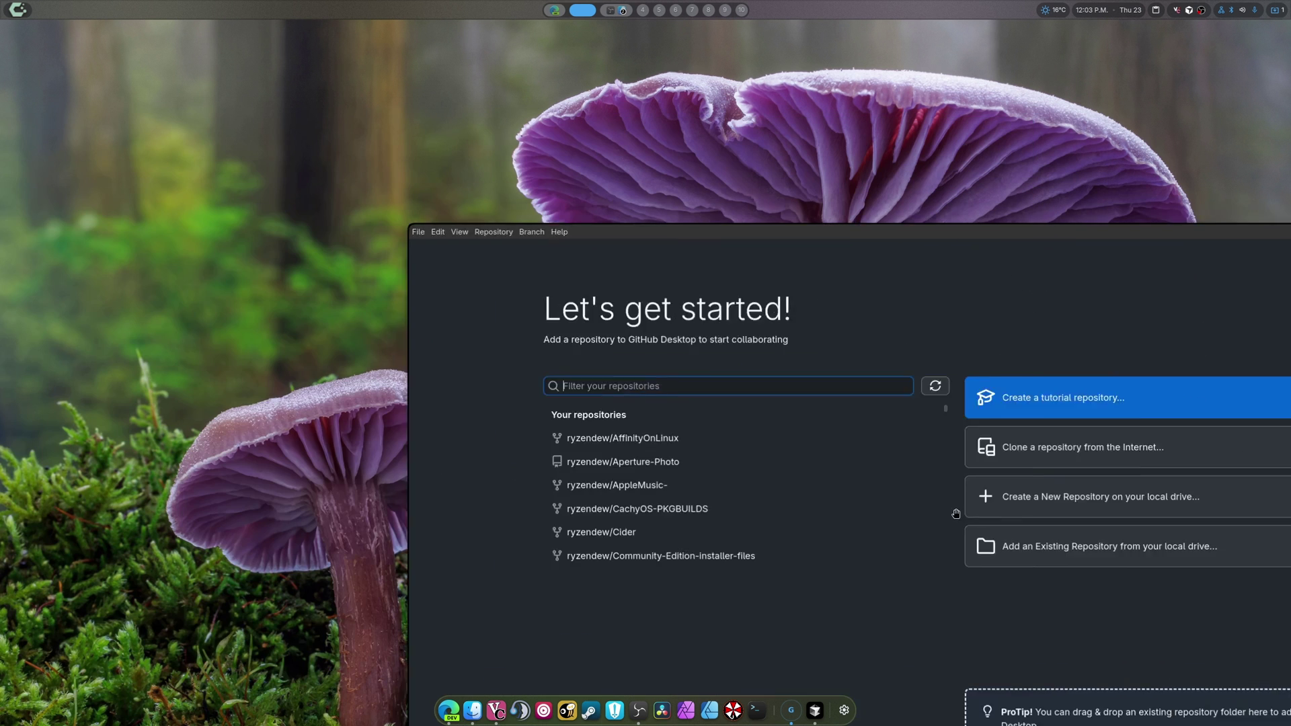
{"action": "key", "text": "super+2"}
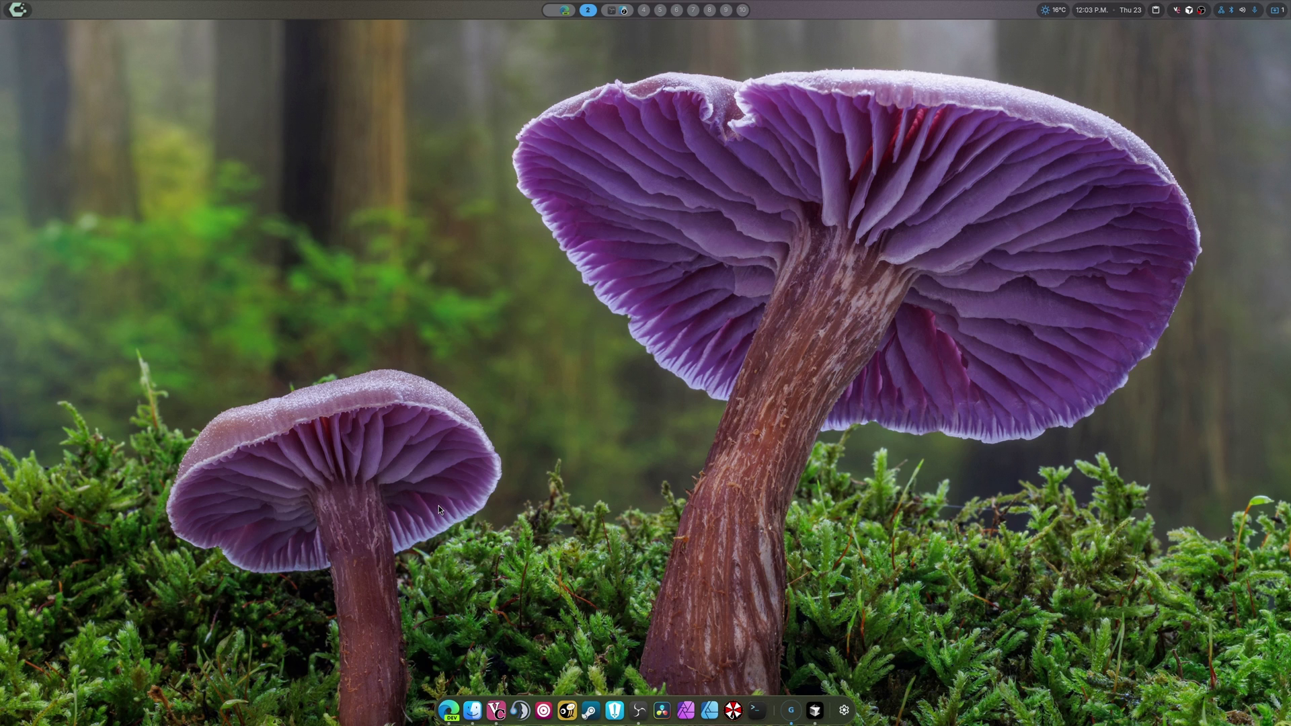
{"action": "left_click", "coordinate": [23, 12]}
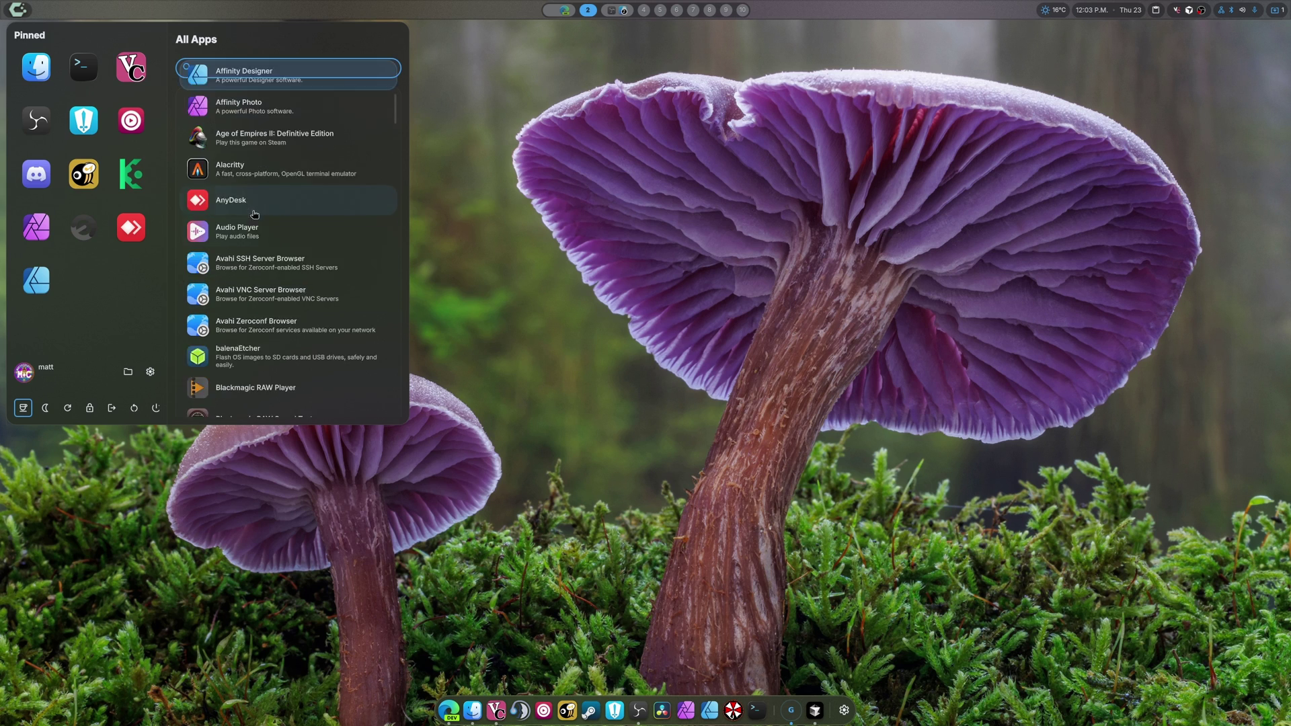
{"action": "scroll", "coordinate": [259, 255], "scroll_direction": "down", "scroll_amount": 3}
{"action": "scroll", "coordinate": [259, 254], "scroll_direction": "up", "scroll_amount": 3}
{"action": "scroll", "coordinate": [284, 282], "scroll_direction": "down", "scroll_amount": 9}
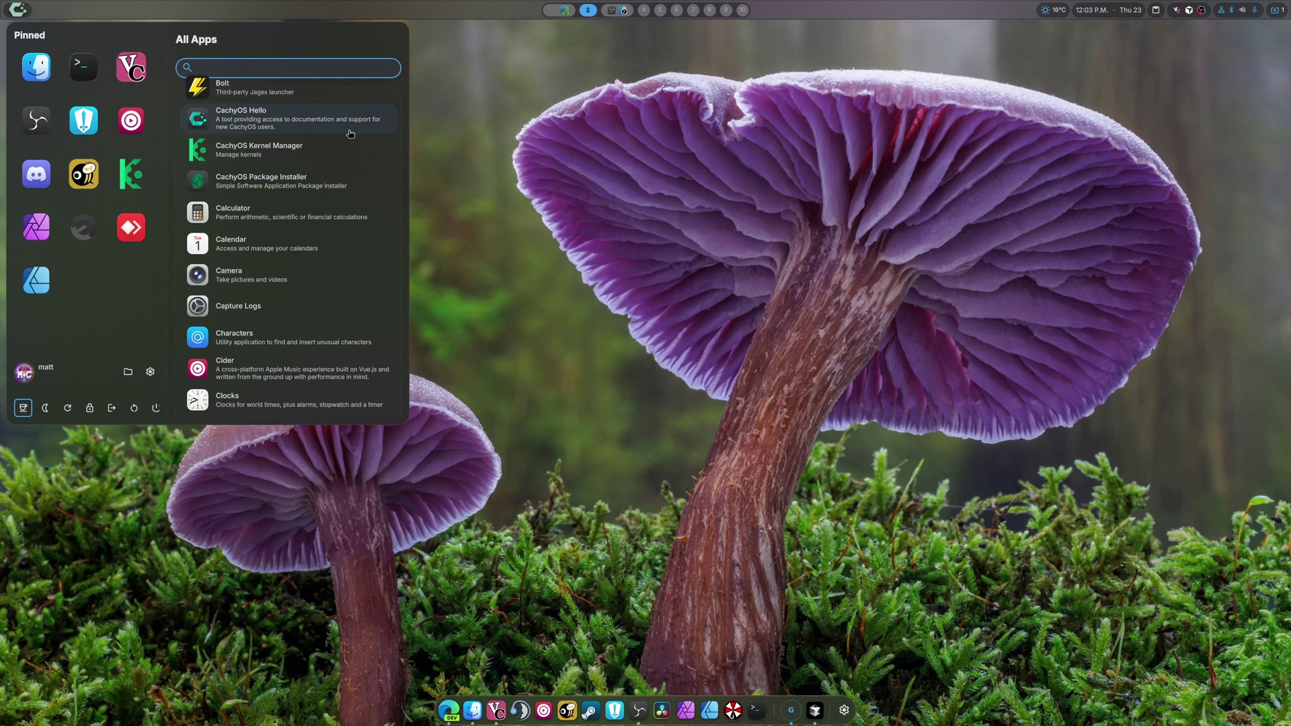
{"action": "scroll", "coordinate": [347, 148], "scroll_direction": "up", "scroll_amount": 9}
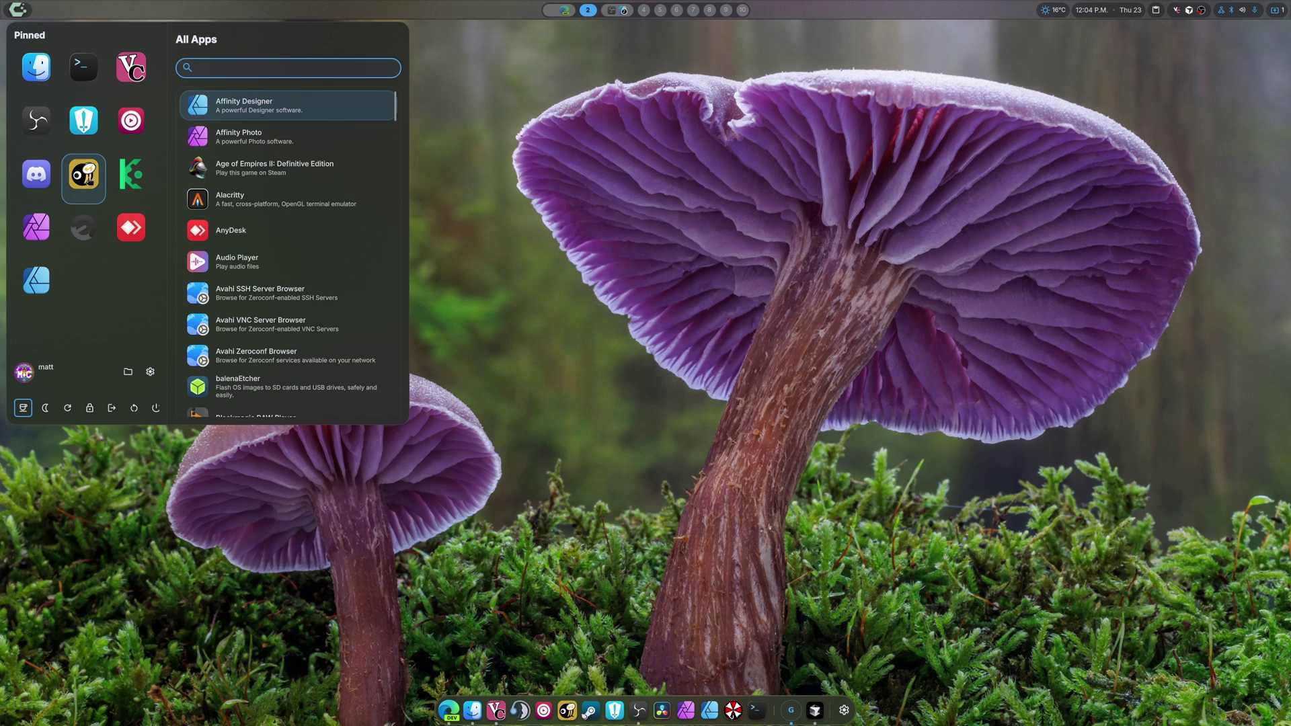
{"action": "right_click", "coordinate": [250, 234]}
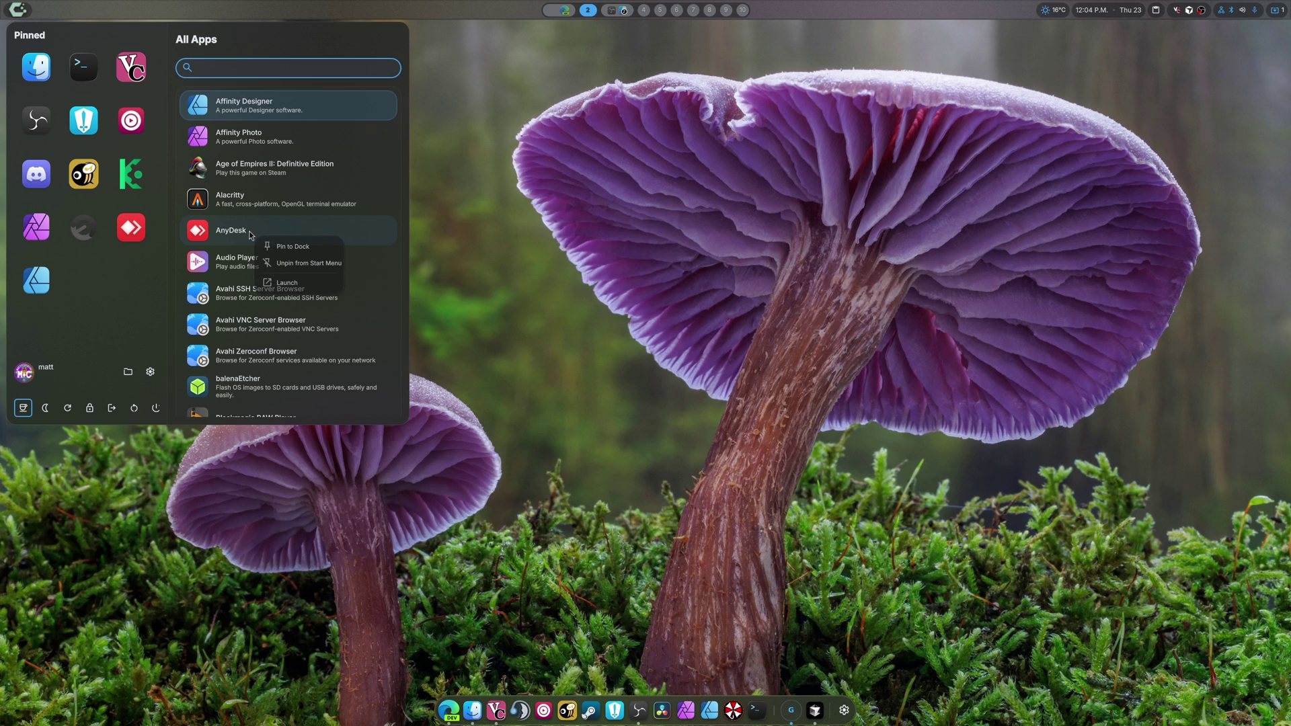
{"action": "left_click", "coordinate": [116, 292]}
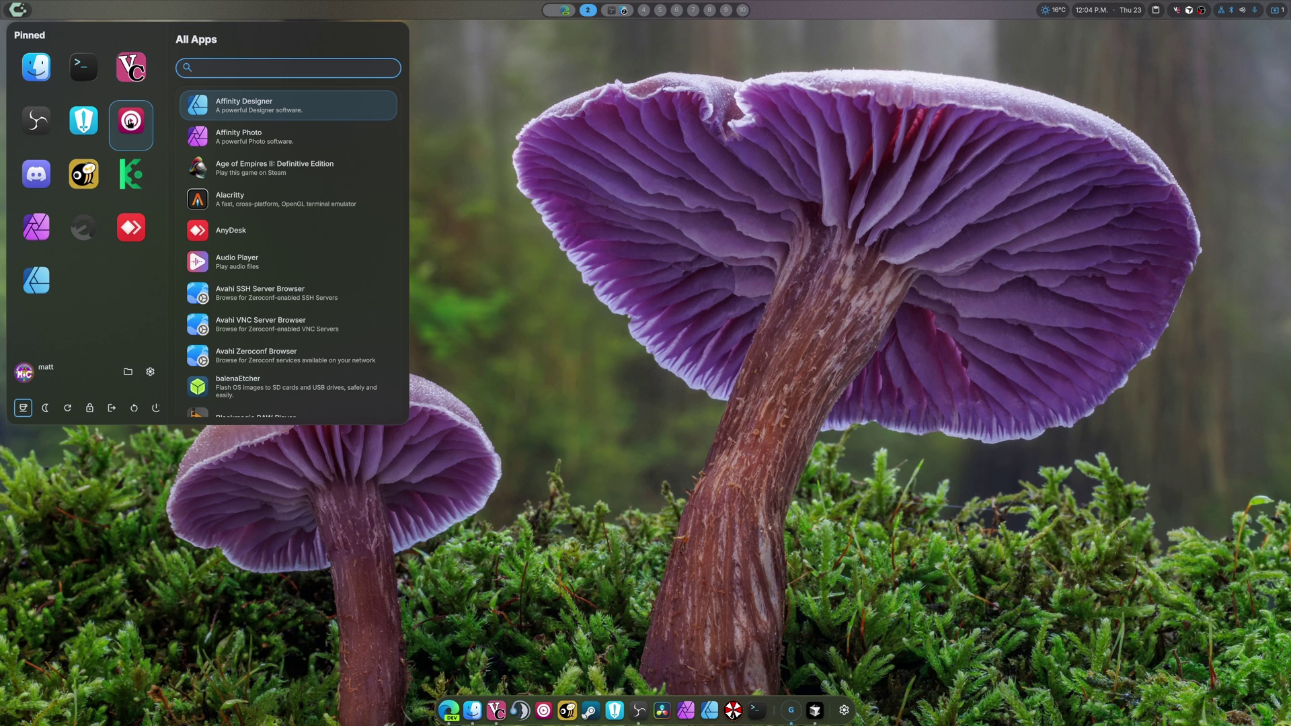
{"action": "scroll", "coordinate": [281, 289], "scroll_direction": "down", "scroll_amount": 3}
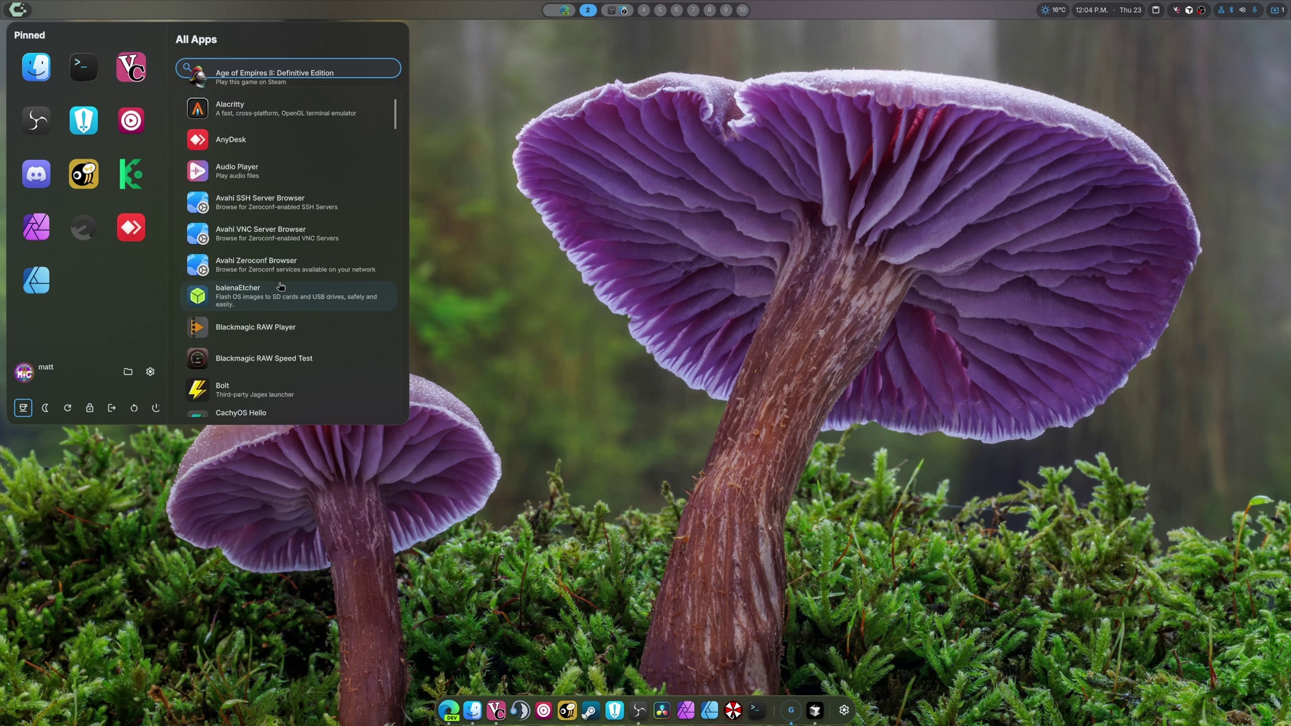
{"action": "scroll", "coordinate": [282, 323], "scroll_direction": "down", "scroll_amount": 3}
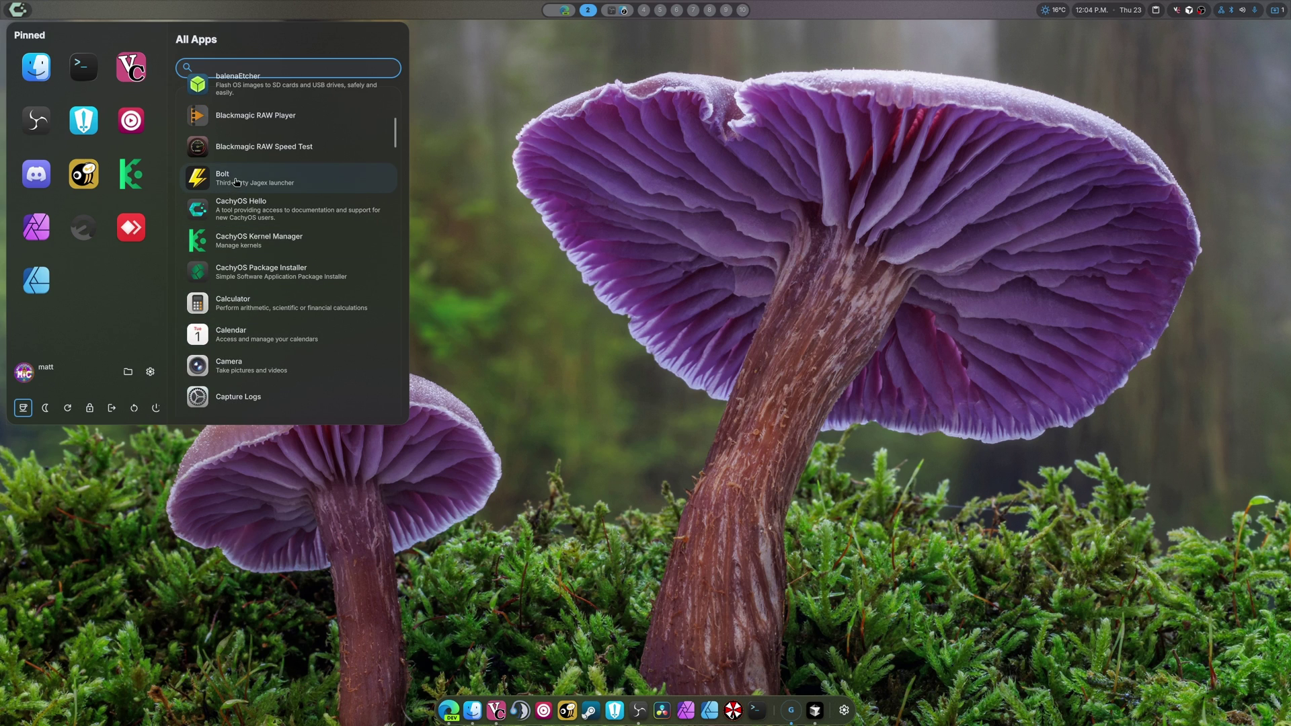
{"action": "scroll", "coordinate": [294, 336], "scroll_direction": "down", "scroll_amount": 4}
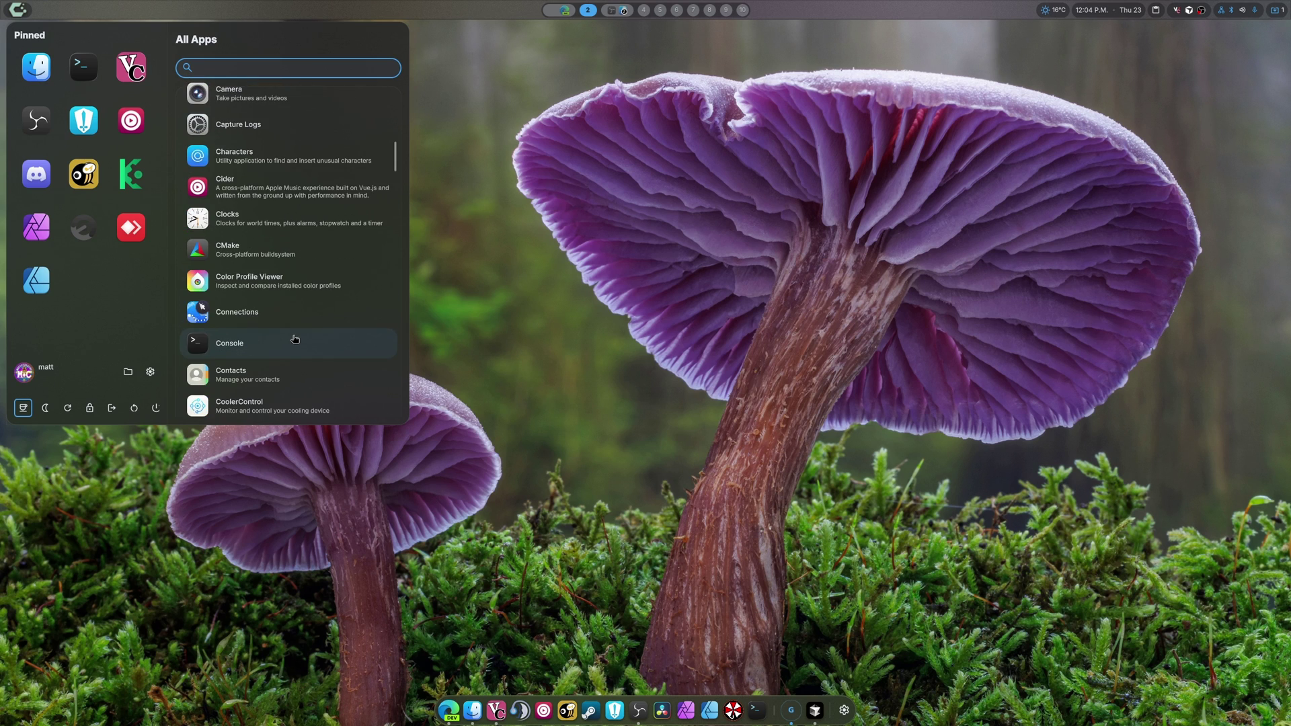
Cycle the quick-settings power profile tile through Powersave and Balanced, ending on Performance.
{"action": "left_click", "coordinate": [321, 437]}
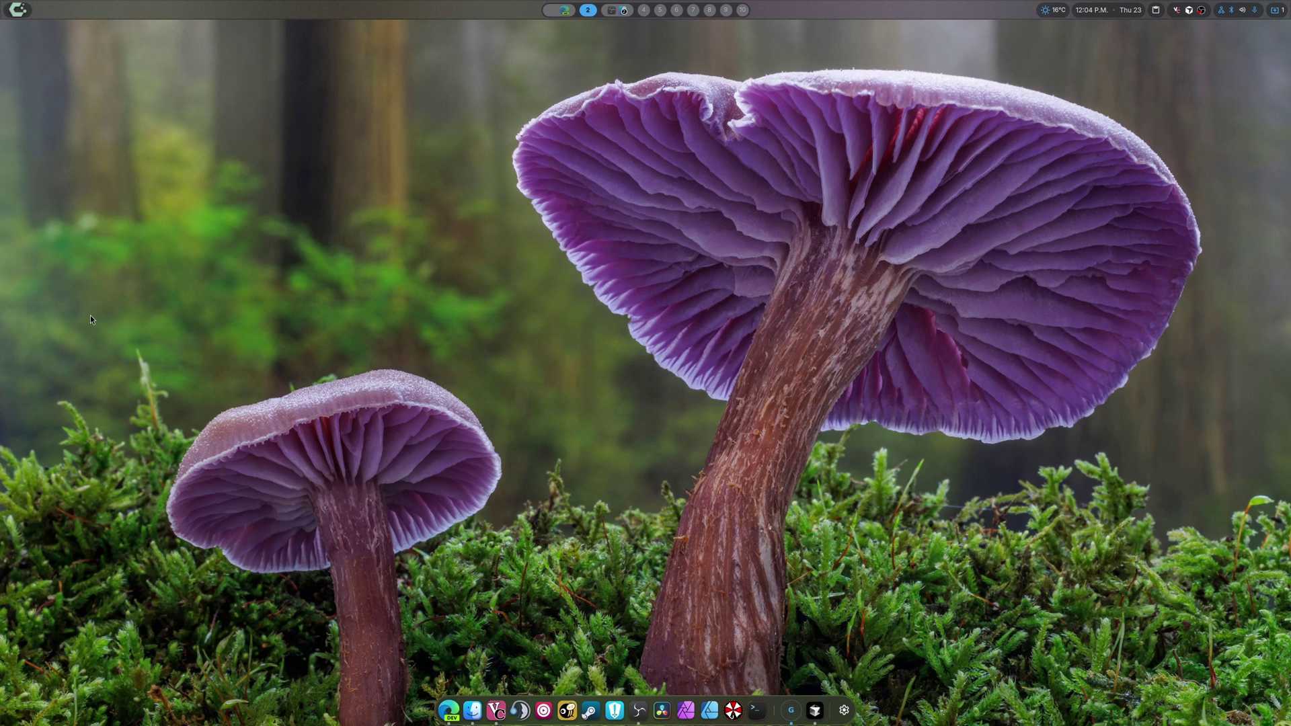
{"action": "left_click", "coordinate": [1228, 21]}
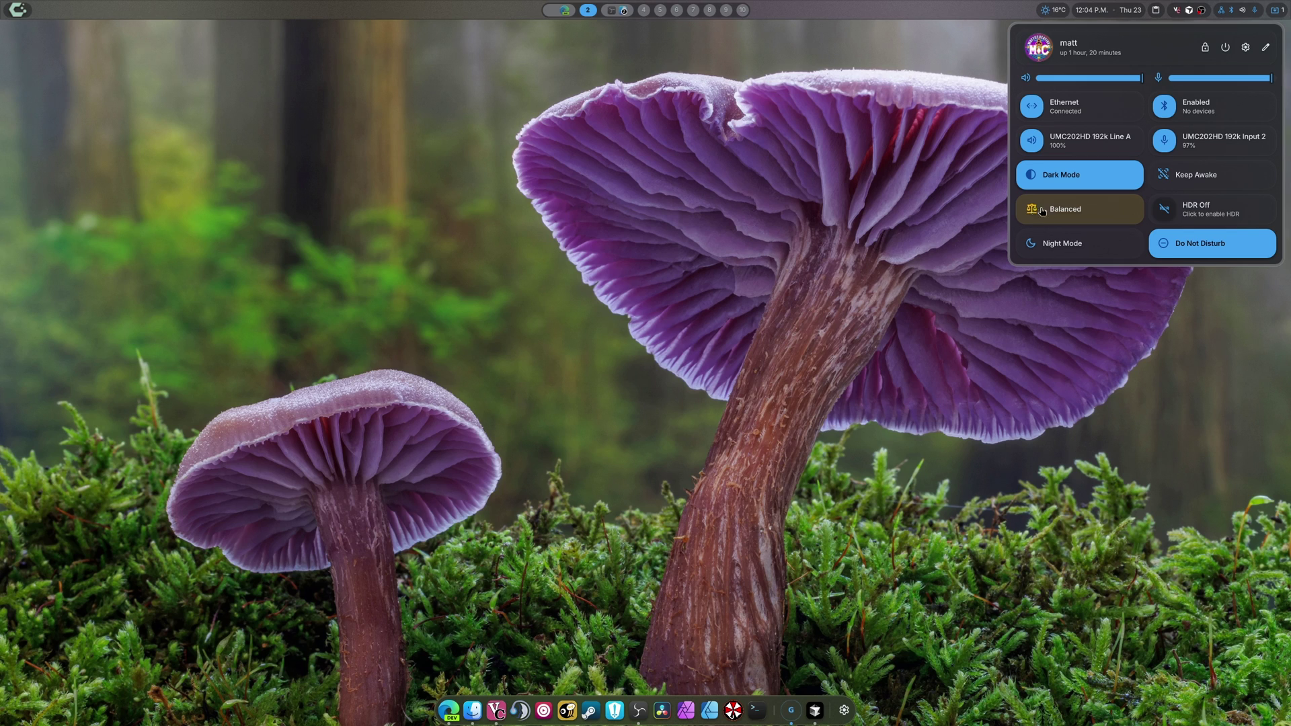
{"action": "left_click", "coordinate": [1067, 212]}
{"action": "left_click", "coordinate": [1066, 212]}
{"action": "left_click", "coordinate": [1081, 215]}
{"action": "left_click", "coordinate": [1081, 215]}
{"action": "left_click", "coordinate": [981, 356]}
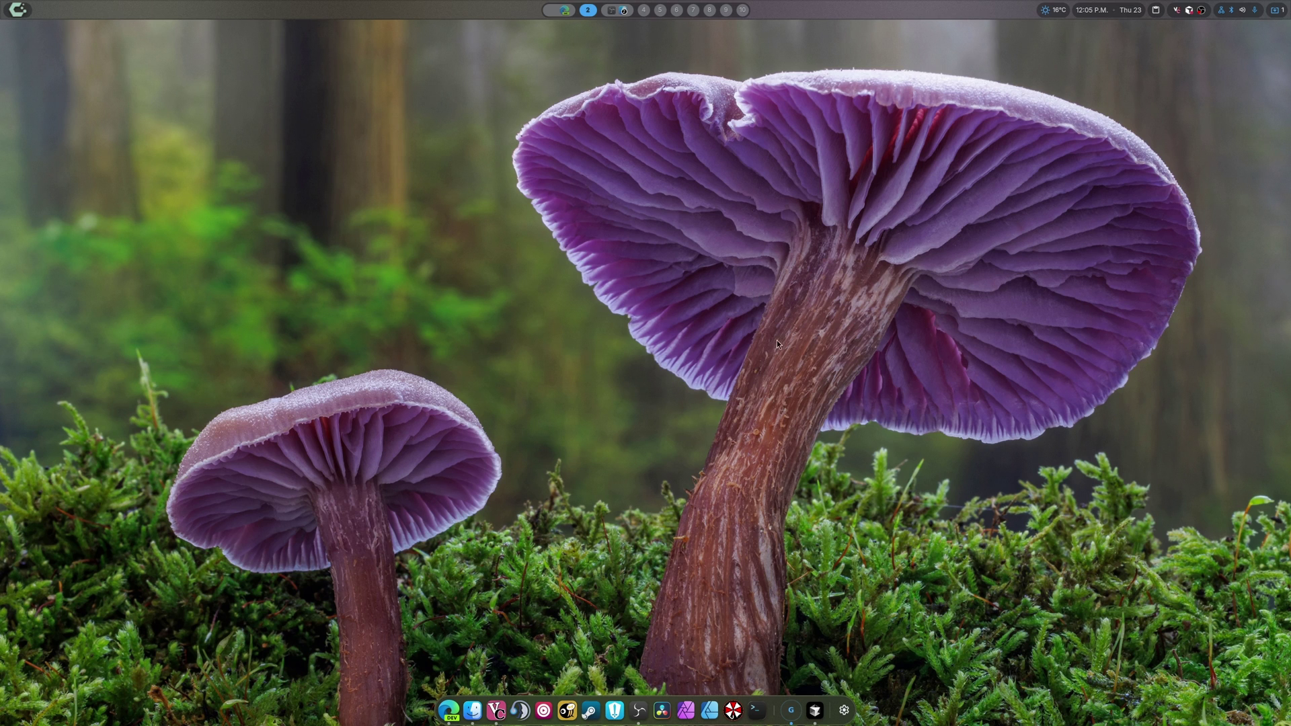
Review the Time & Date, Weather and Top Bar pages in shell Settings, then close it.
{"action": "left_click", "coordinate": [844, 710]}
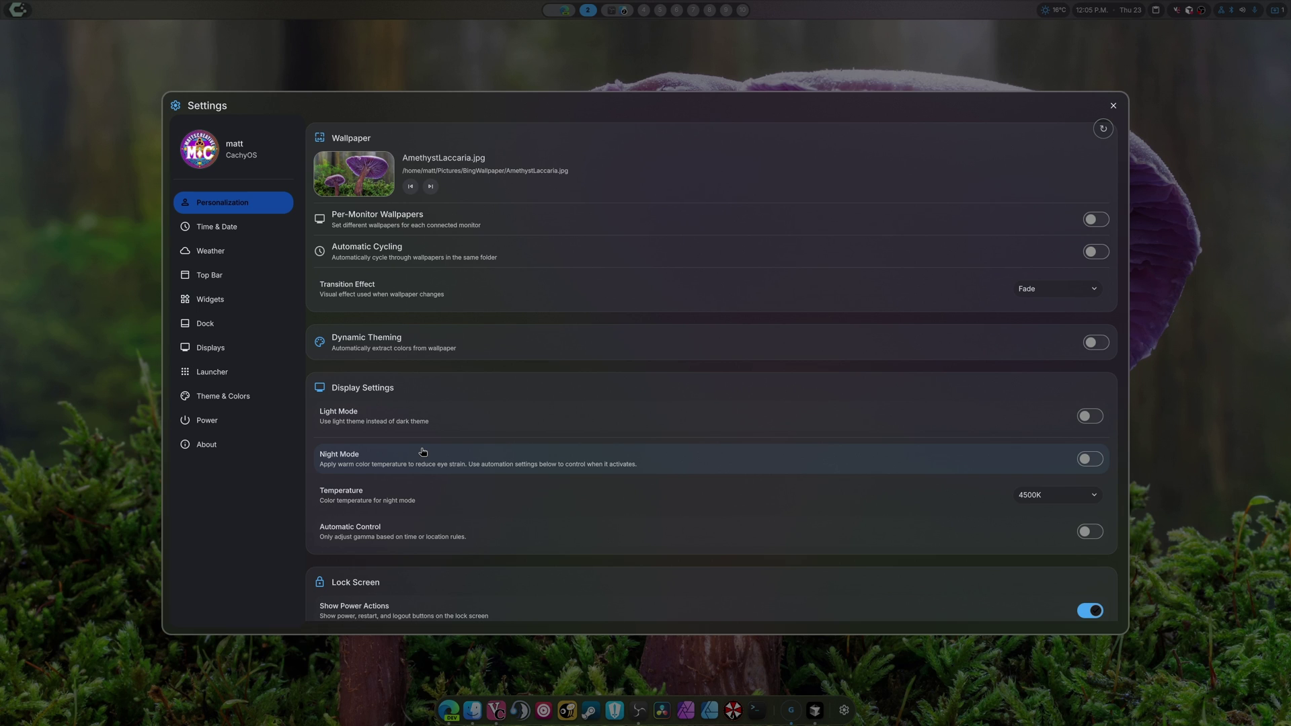
{"action": "left_click", "coordinate": [213, 229]}
{"action": "left_click", "coordinate": [210, 254]}
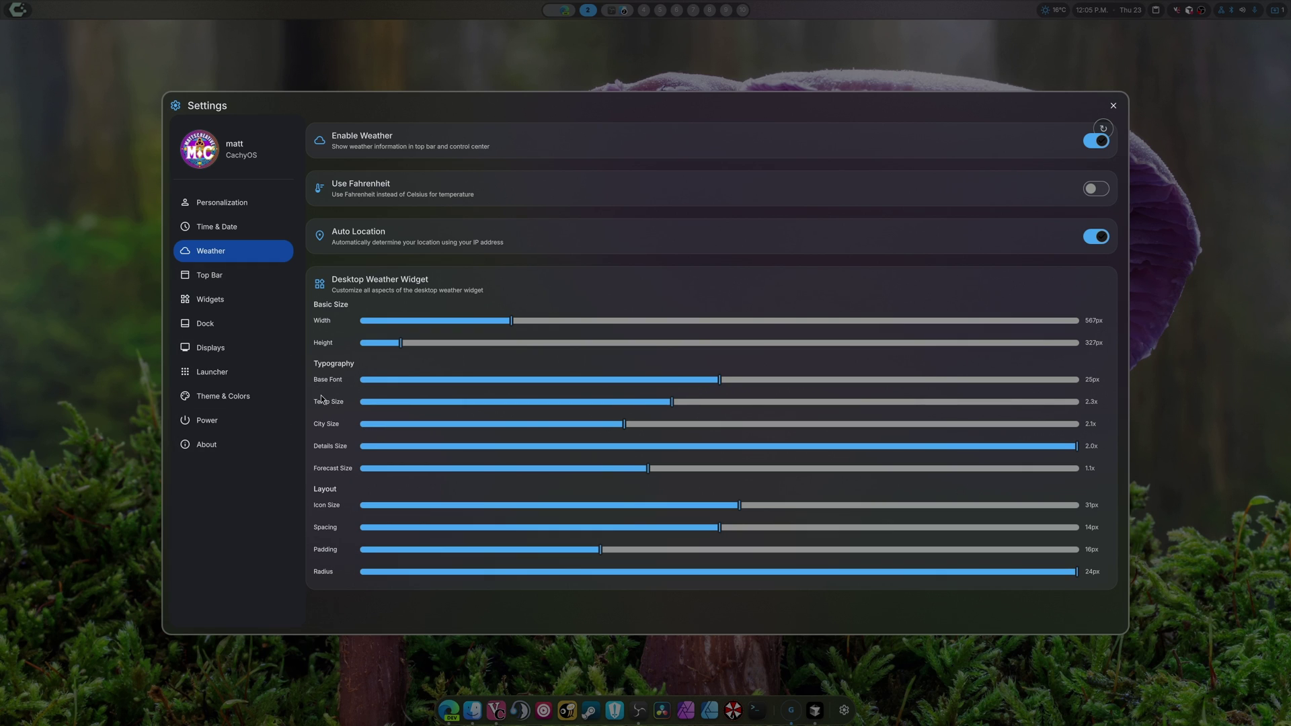
{"action": "left_click", "coordinate": [227, 285]}
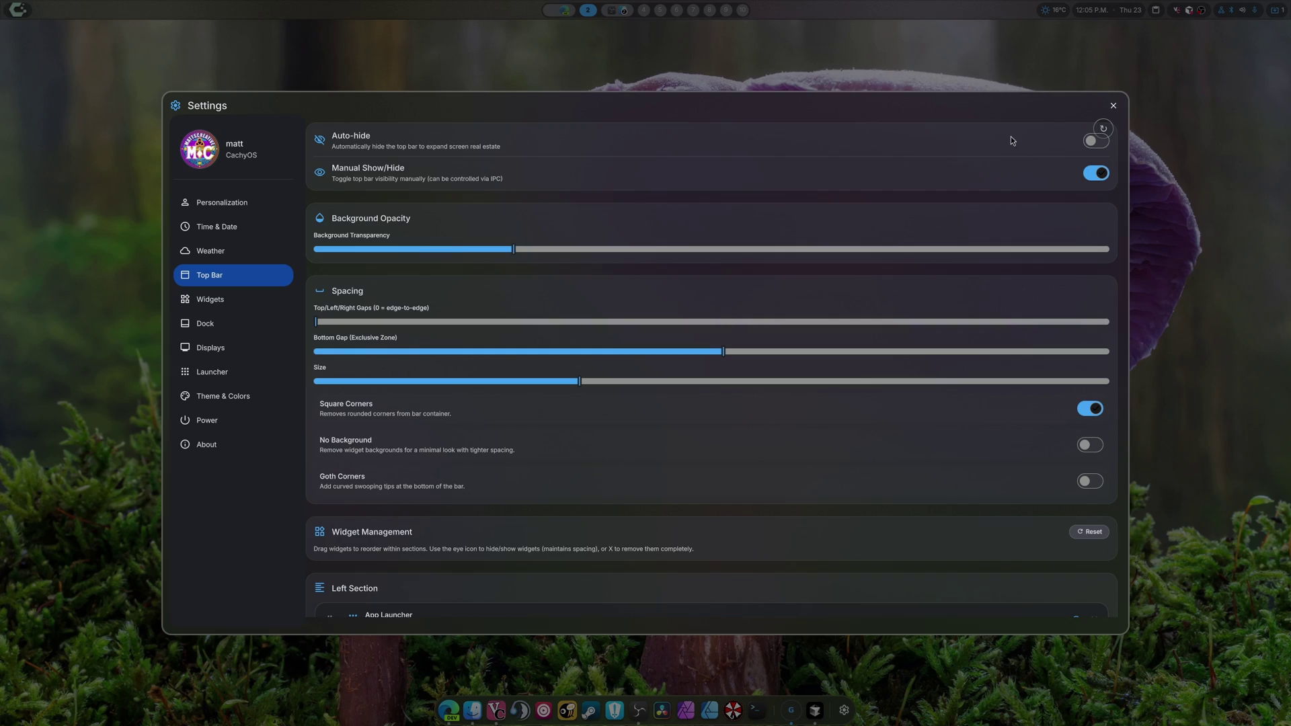
{"action": "left_click", "coordinate": [1113, 105]}
{"action": "left_click", "coordinate": [17, 9]}
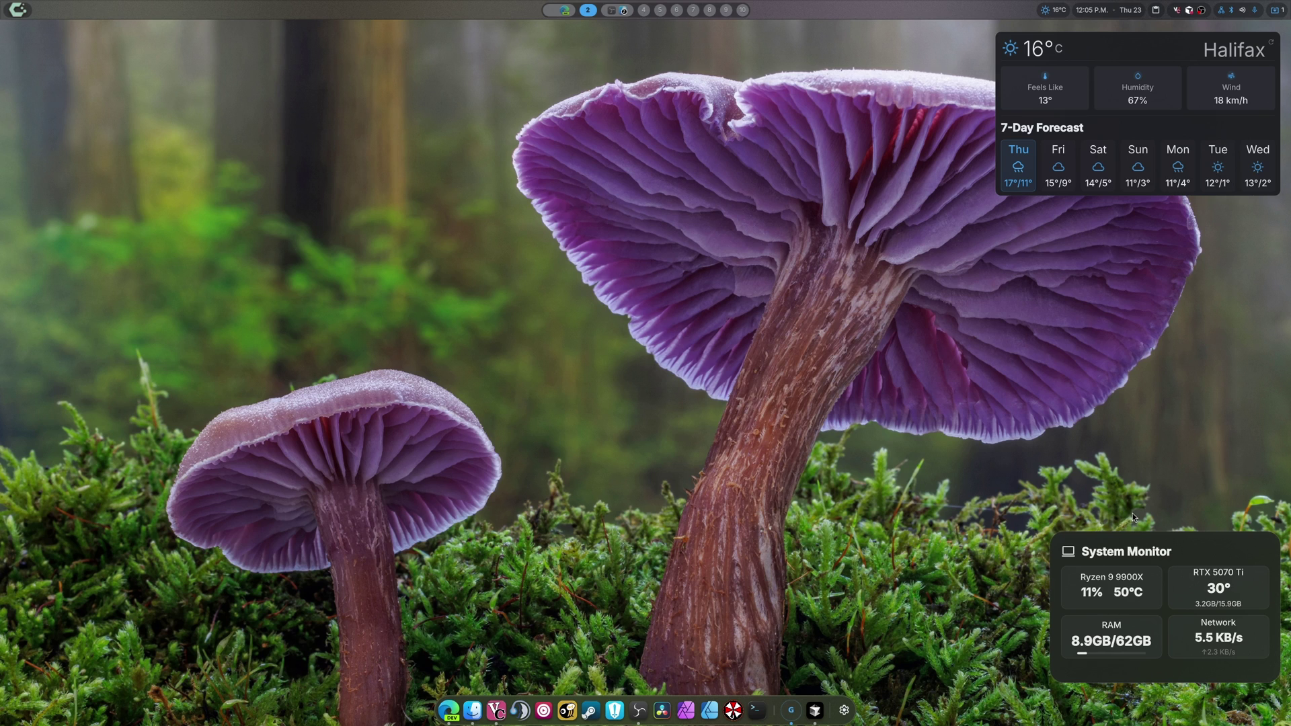
Open Settings from the control center's gear icon, landing on the Personalization page.
{"action": "left_click", "coordinate": [16, 9]}
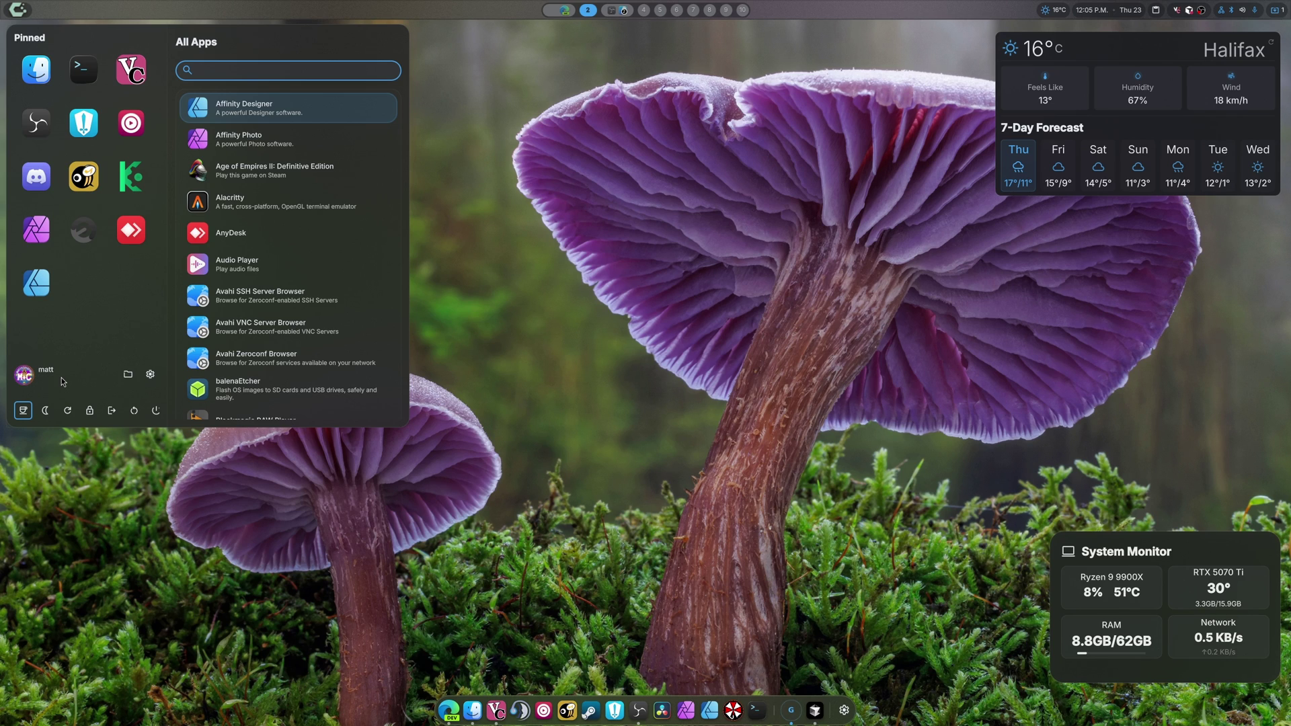
{"action": "left_click", "coordinate": [610, 527]}
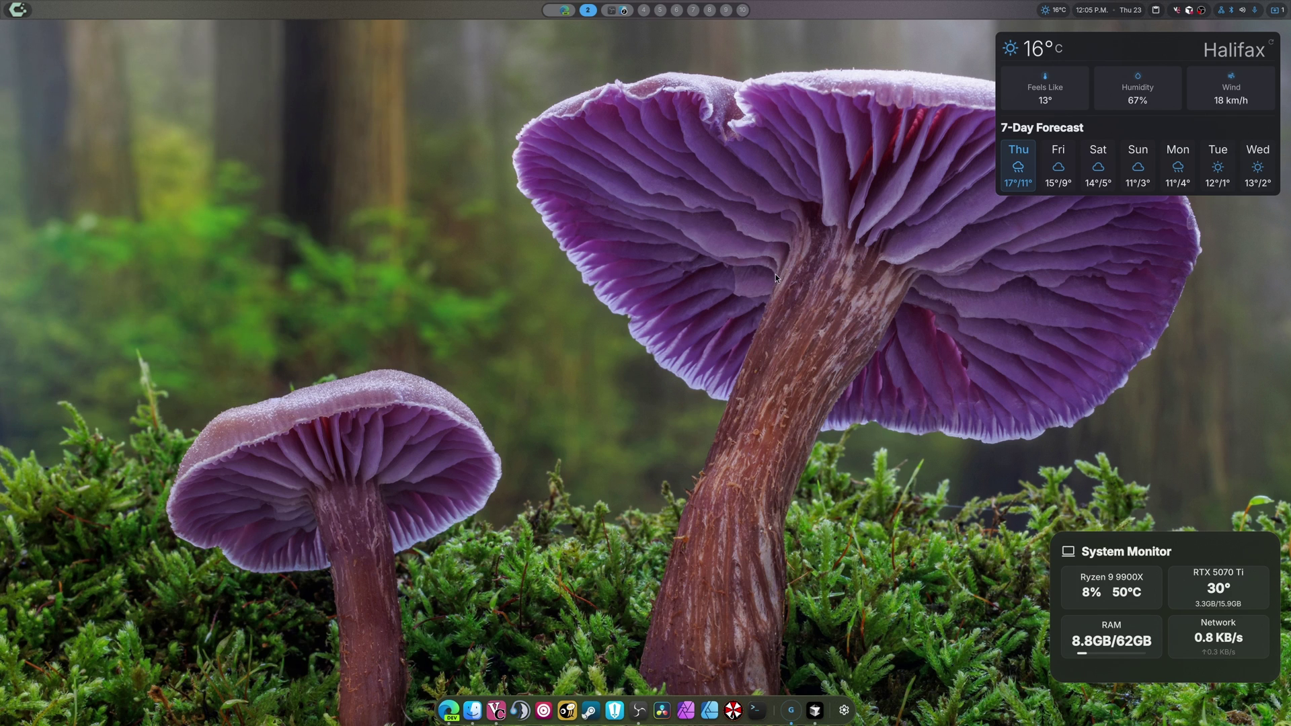
{"action": "left_click", "coordinate": [1238, 16]}
{"action": "left_click", "coordinate": [1245, 47]}
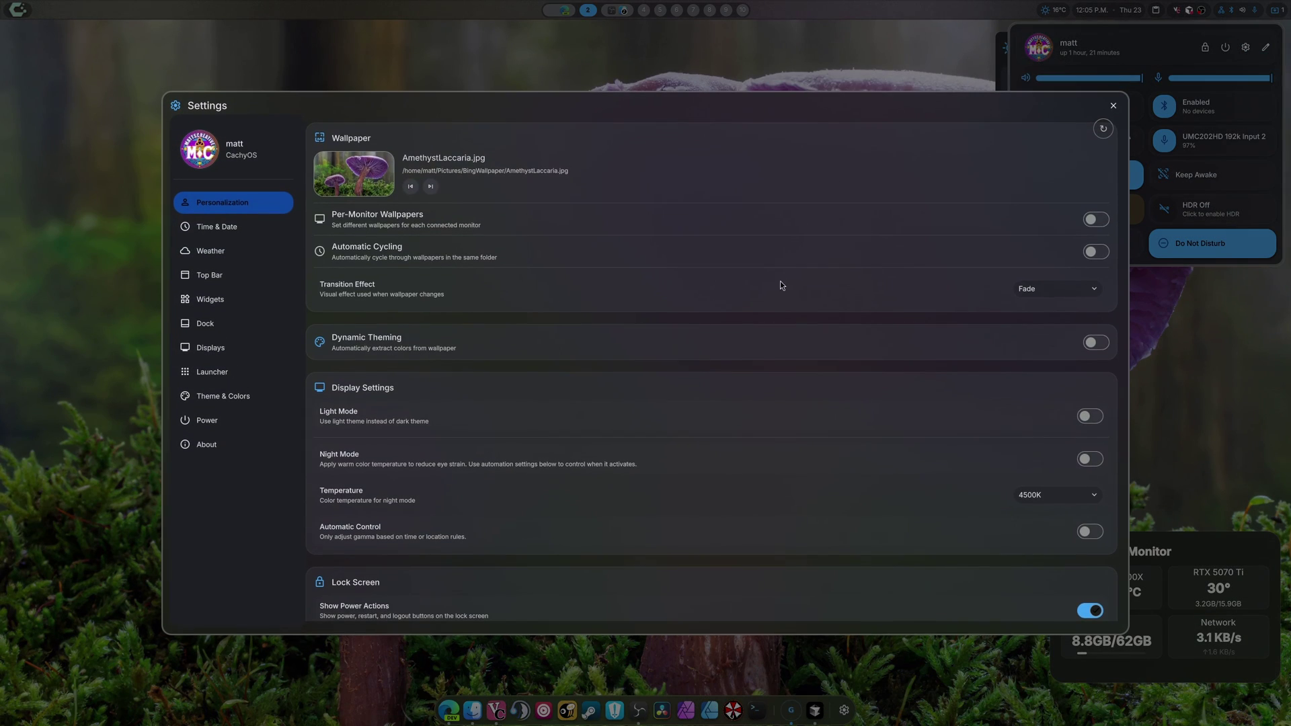
Set WebbPillars.jpg as the desktop wallpaper from the Personalization page.
{"action": "left_click", "coordinate": [229, 395]}
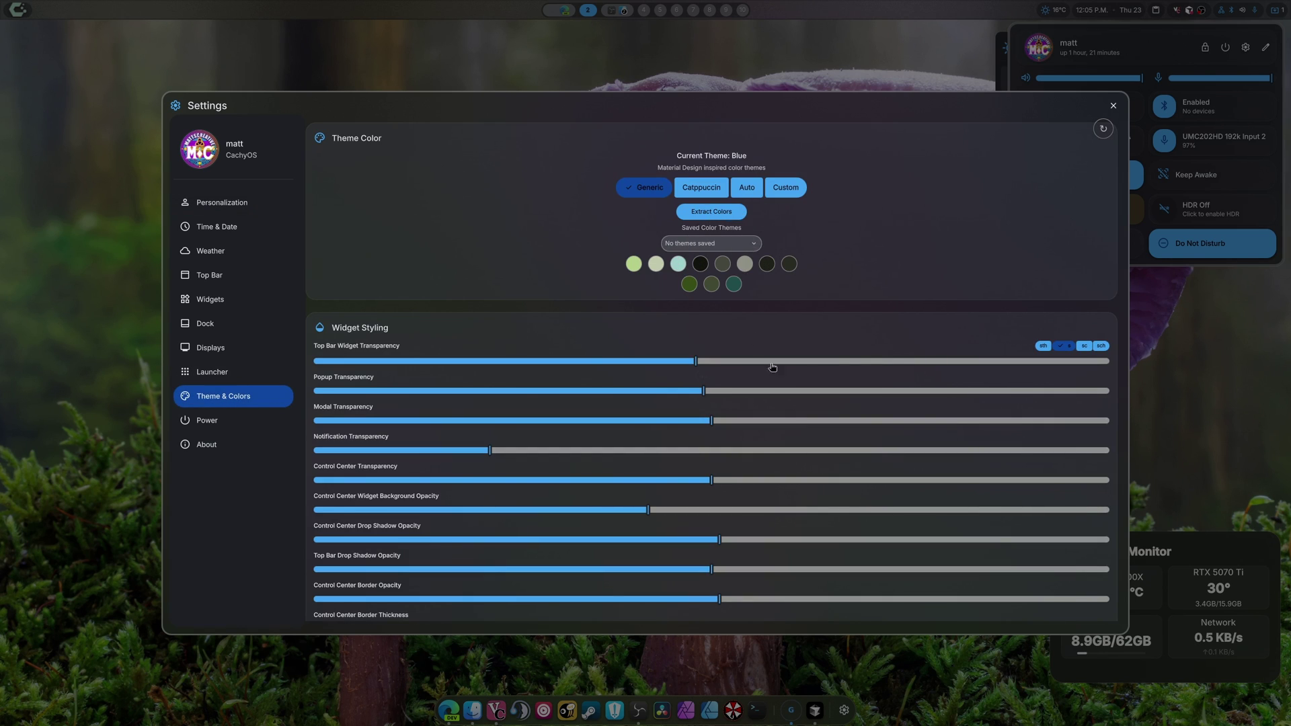
{"action": "left_click", "coordinate": [248, 209]}
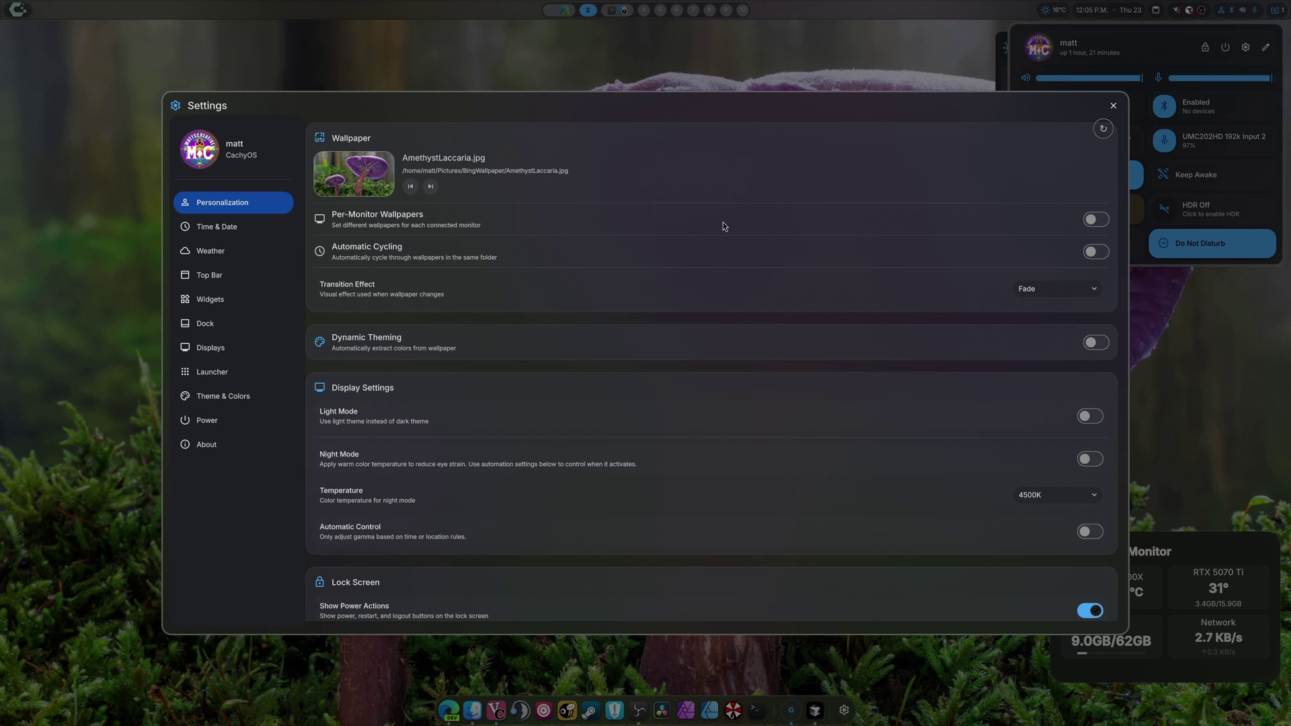
{"action": "left_click", "coordinate": [350, 179]}
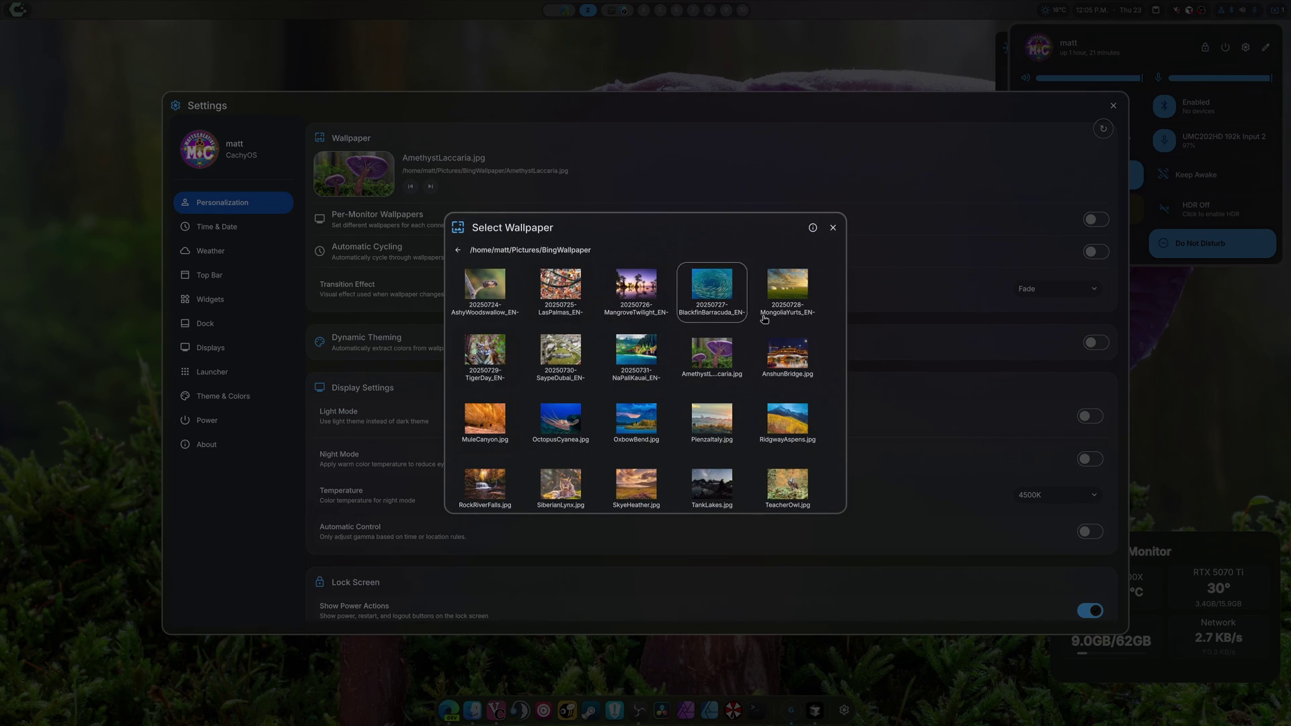
{"action": "scroll", "coordinate": [704, 431], "scroll_direction": "down", "scroll_amount": 1}
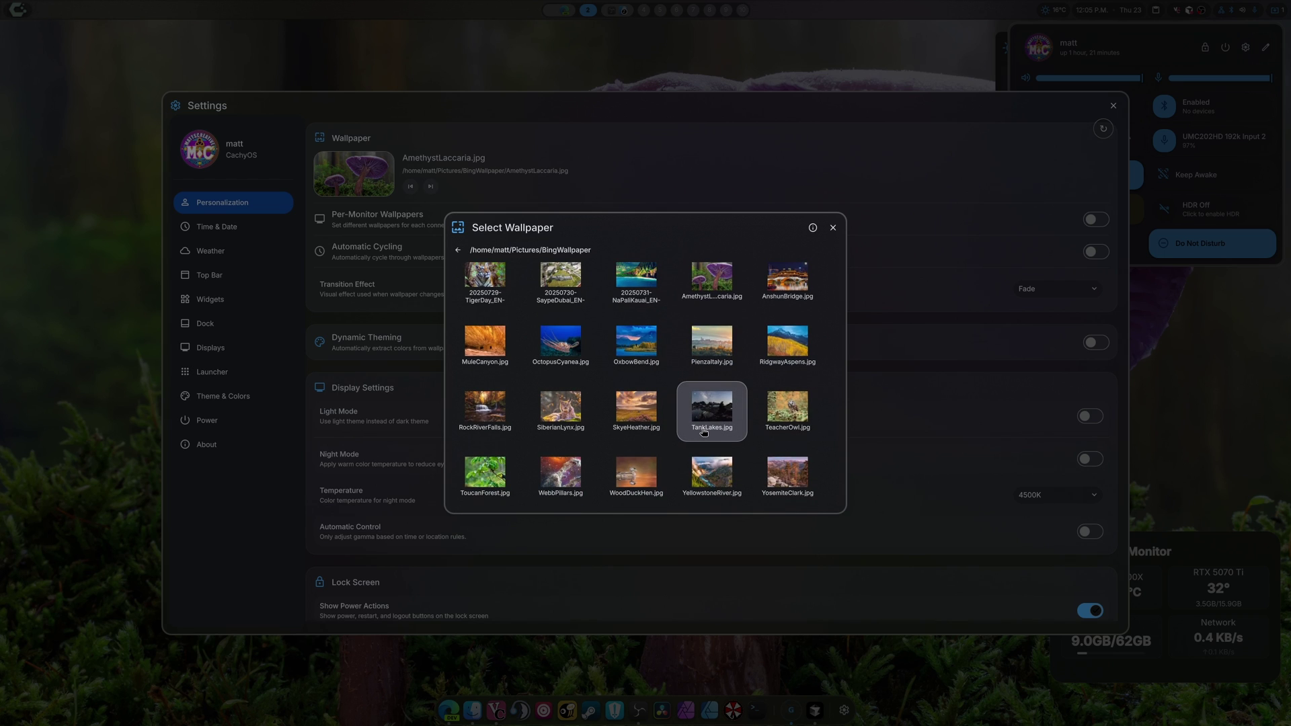
{"action": "left_click", "coordinate": [561, 473]}
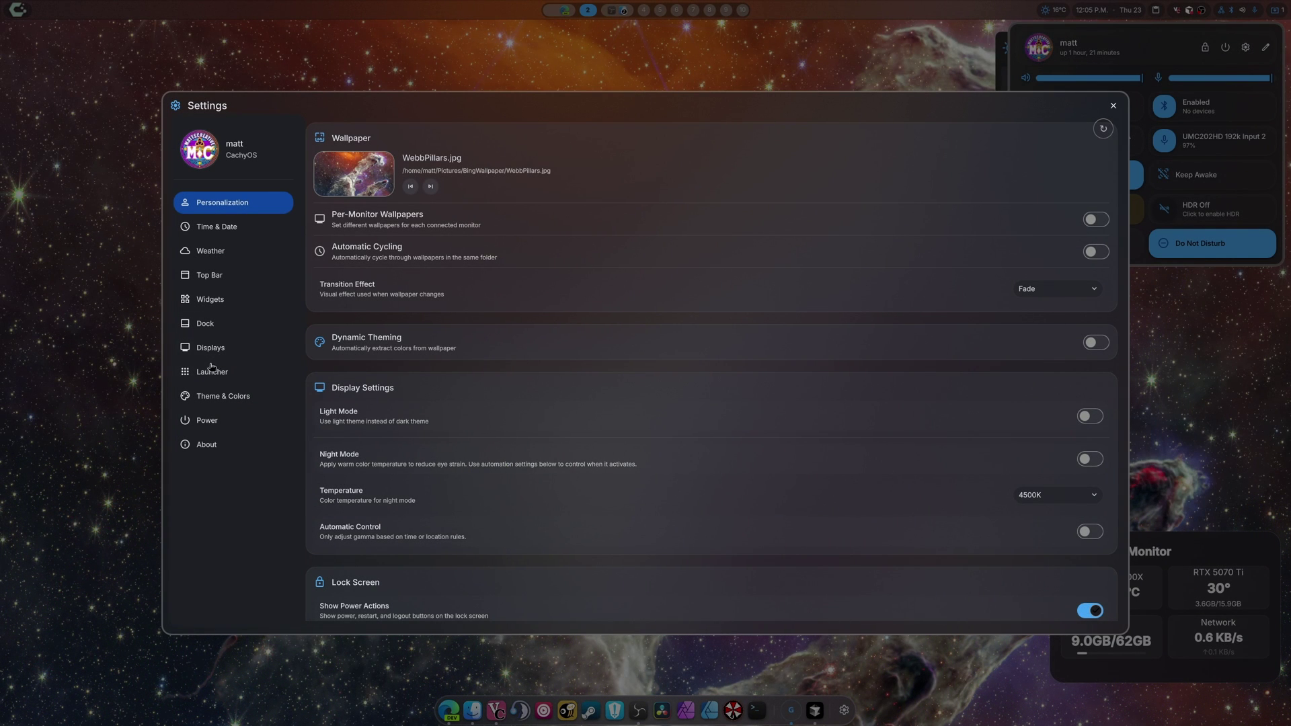
Extract colours from the wallpaper, apply the orange-brown #72361e swatch as theme, and close Settings.
{"action": "left_click", "coordinate": [220, 400]}
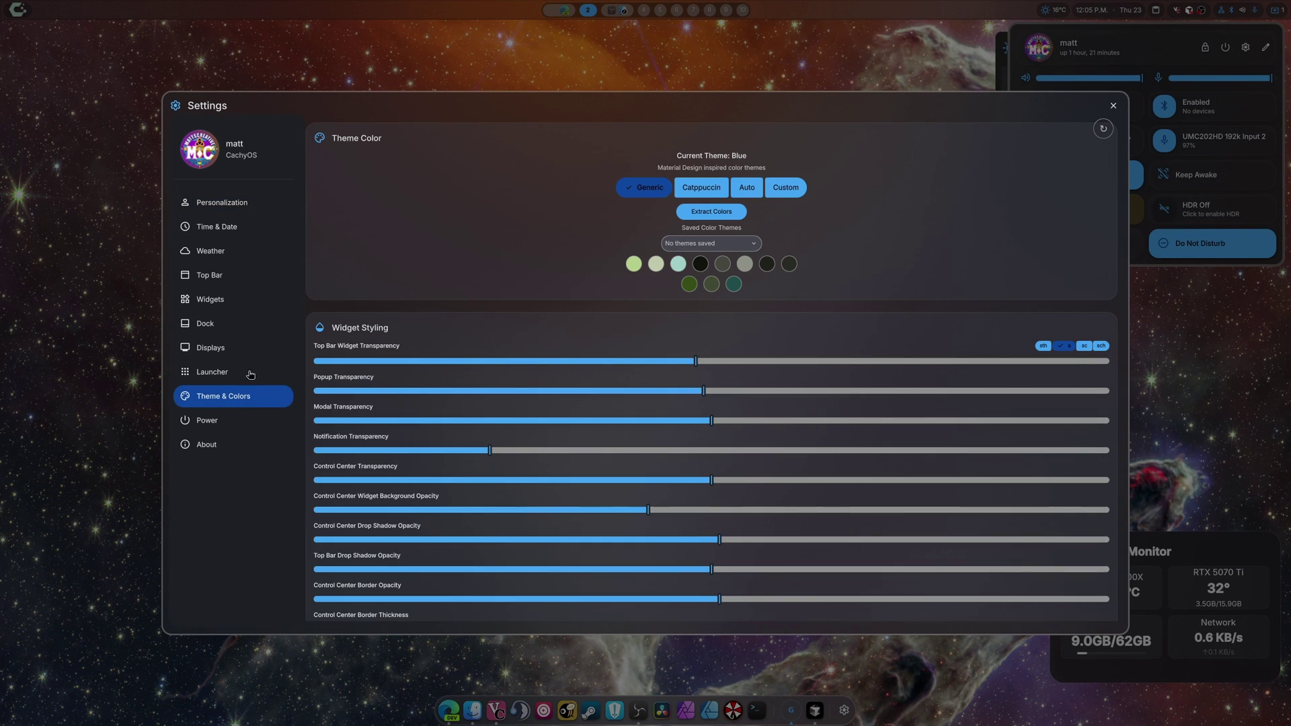
{"action": "left_click", "coordinate": [708, 214]}
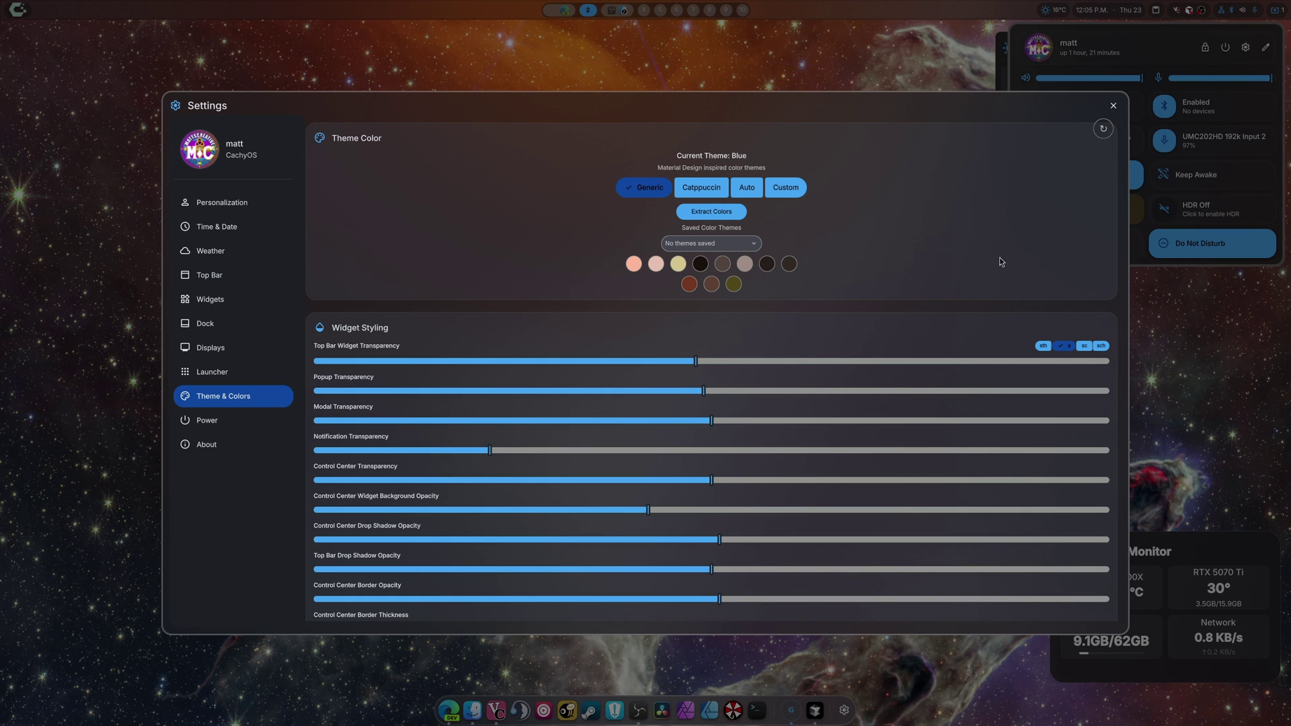
{"action": "left_click", "coordinate": [690, 285]}
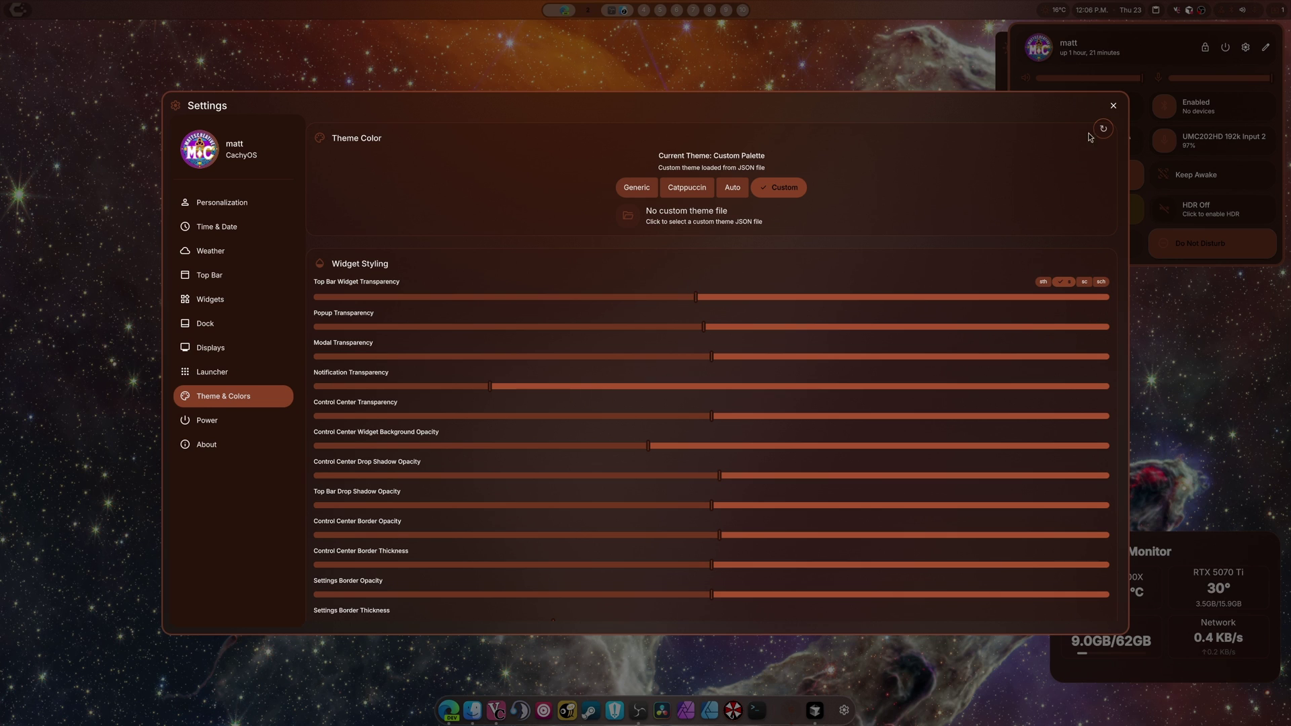
{"action": "left_click", "coordinate": [1113, 108]}
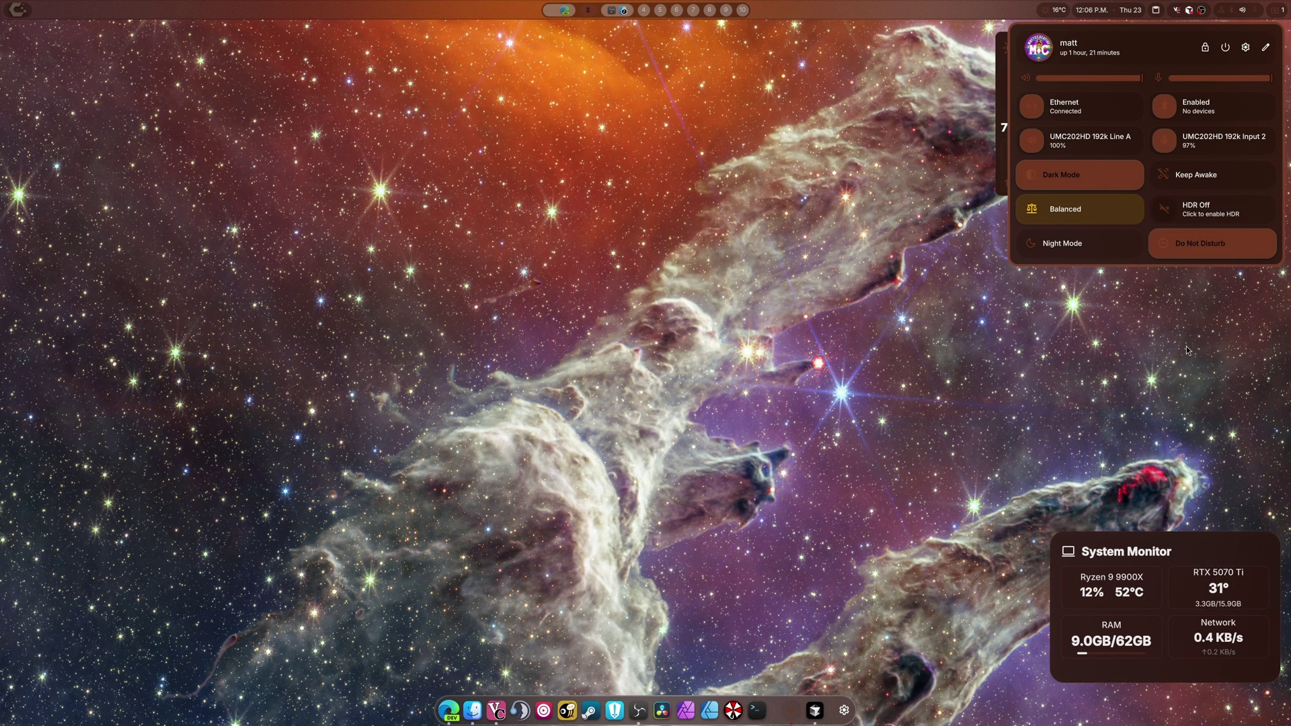
Dismiss quick settings to reveal the Halifax forecast, briefly open Settings, then open the launcher.
{"action": "left_click", "coordinate": [994, 410]}
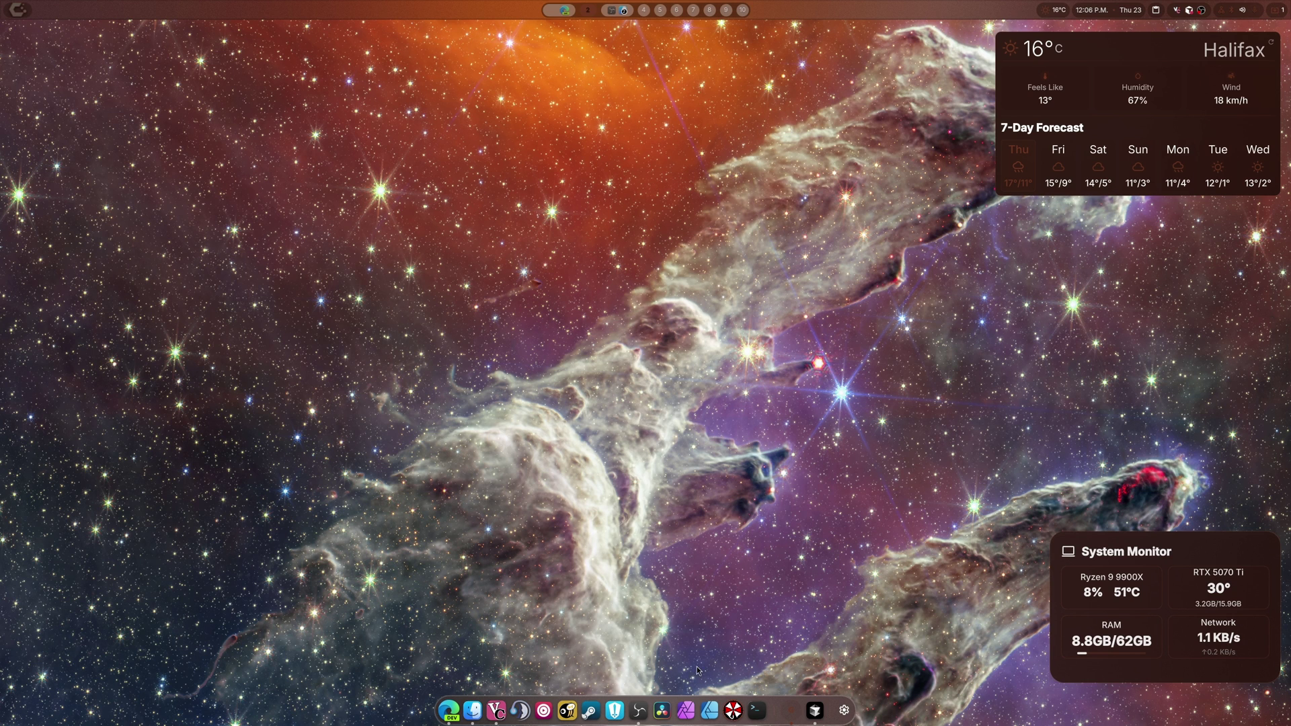
{"action": "left_click", "coordinate": [844, 710]}
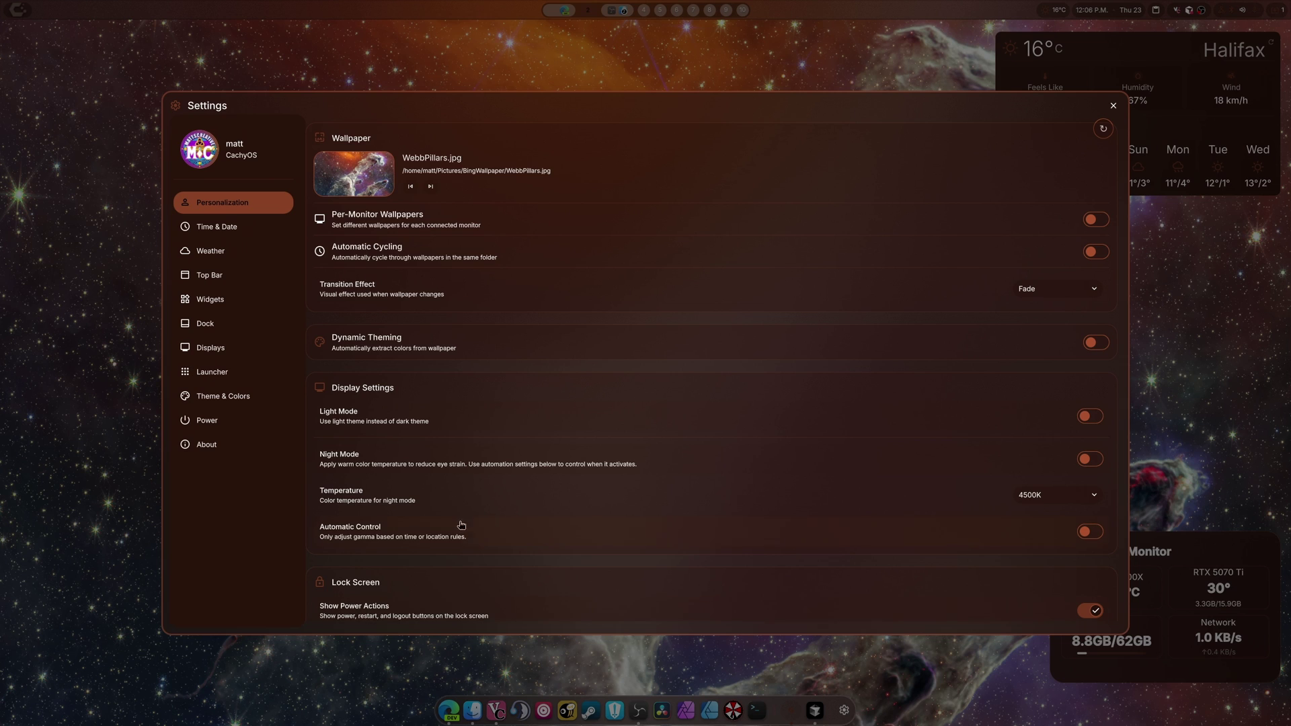
{"action": "left_click", "coordinate": [1114, 105]}
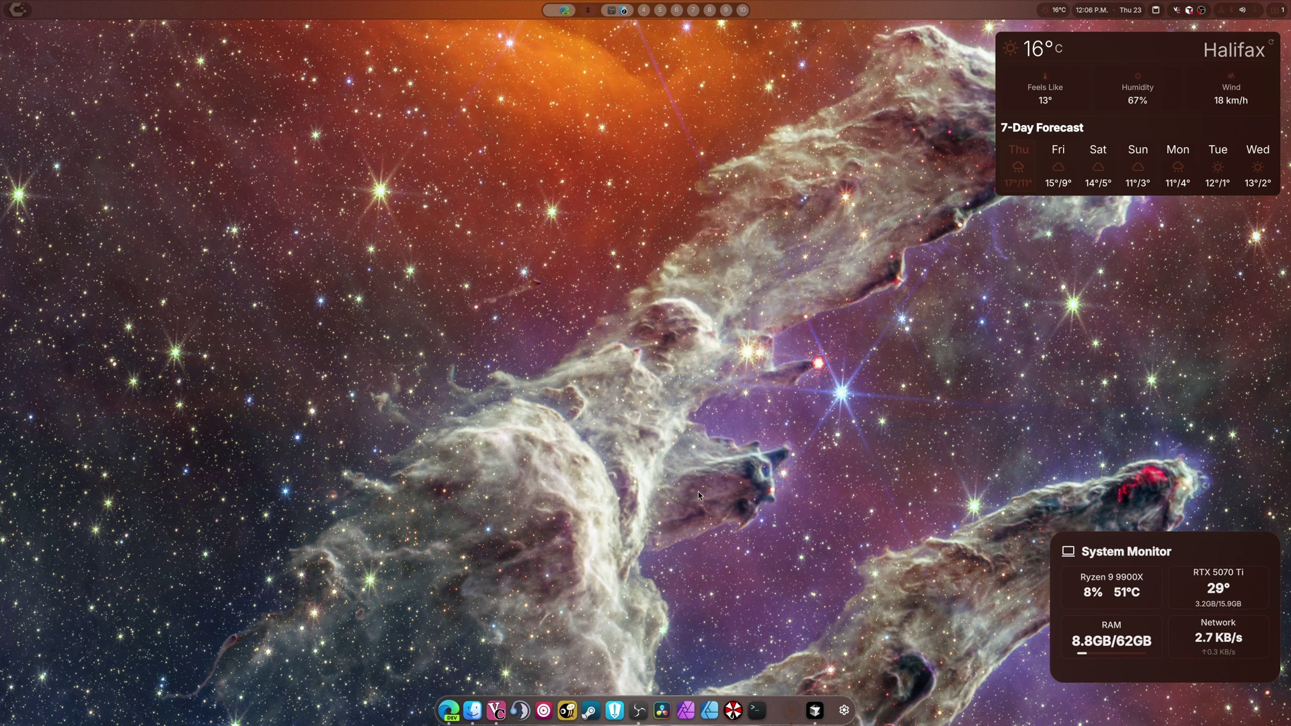
{"action": "left_click", "coordinate": [24, 10]}
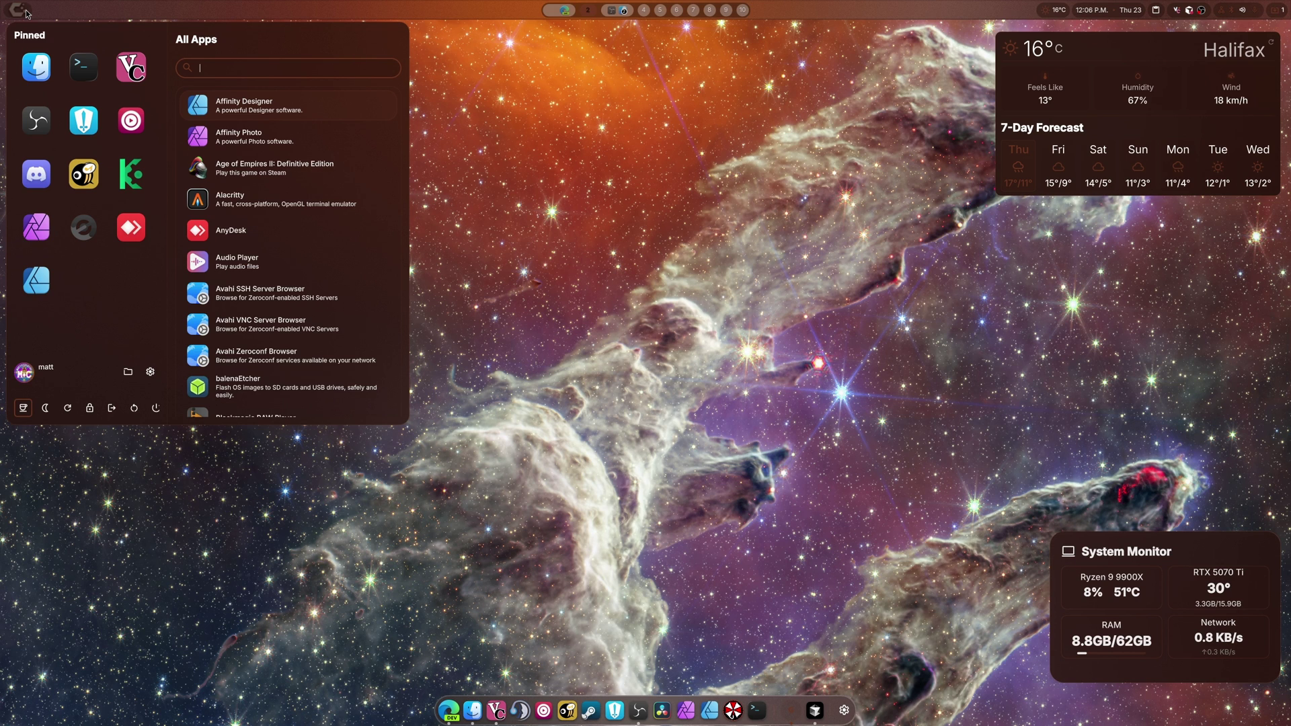
Launch the Ptyxis terminal and open its Preferences.
{"action": "left_click", "coordinate": [26, 12]}
{"action": "left_click", "coordinate": [26, 12]}
{"action": "left_click", "coordinate": [26, 13]}
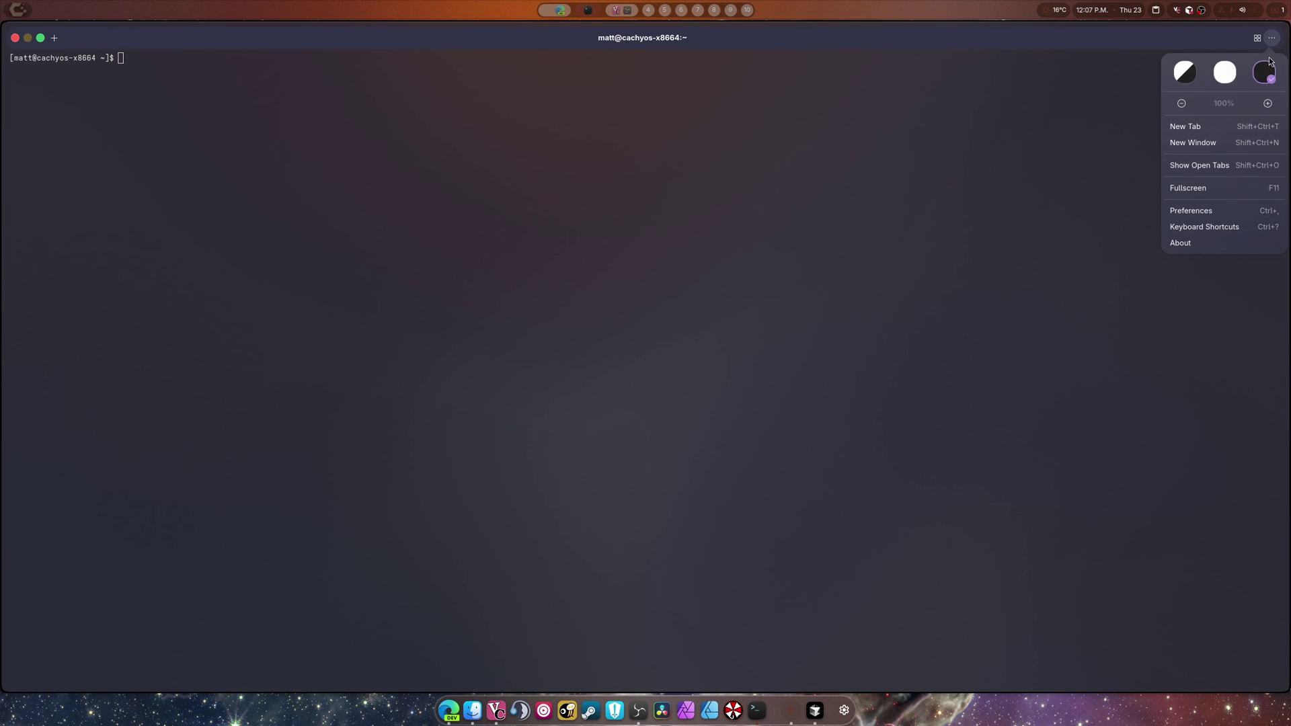
{"action": "left_click", "coordinate": [1209, 210]}
{"action": "scroll", "coordinate": [676, 442], "scroll_direction": "down", "scroll_amount": 2}
{"action": "scroll", "coordinate": [676, 441], "scroll_direction": "down", "scroll_amount": 3}
{"action": "scroll", "coordinate": [701, 377], "scroll_direction": "up", "scroll_amount": 4}
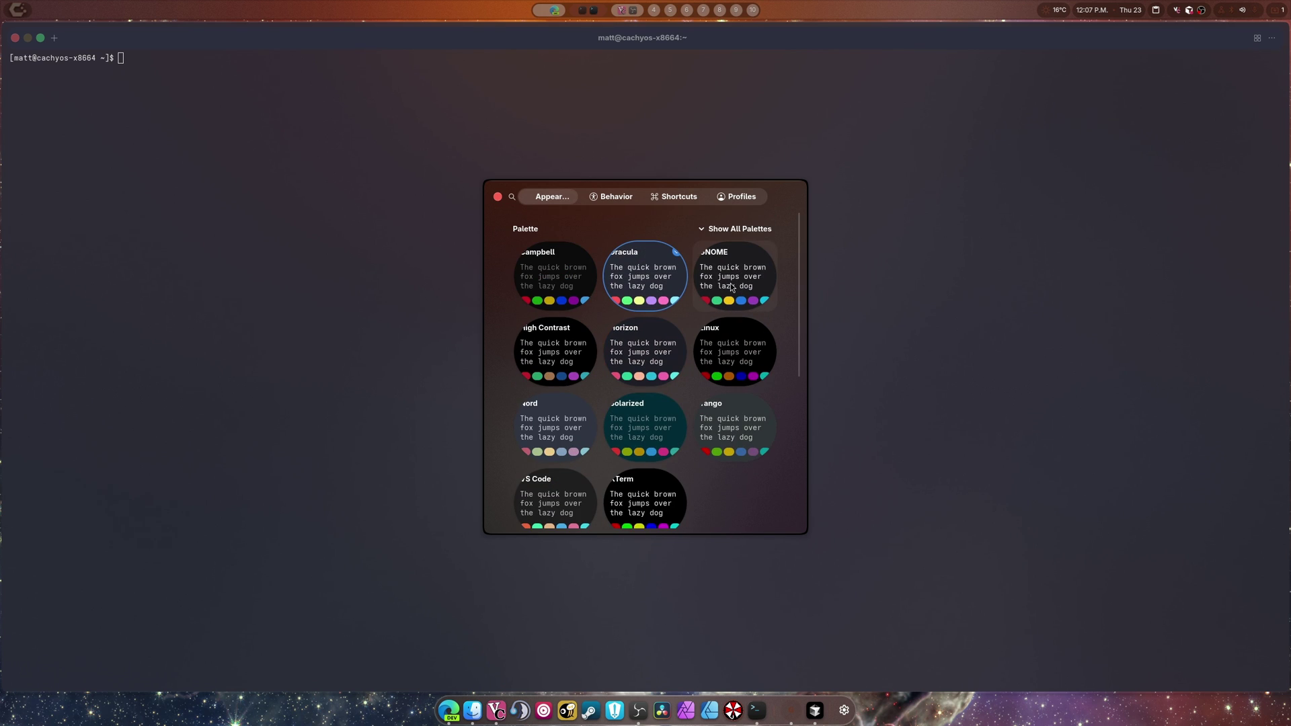
Show all palettes, try Crayon Pony Fish, then apply Frontend Fun Forrest.
{"action": "left_click", "coordinate": [723, 229]}
{"action": "scroll", "coordinate": [725, 377], "scroll_direction": "down", "scroll_amount": 6}
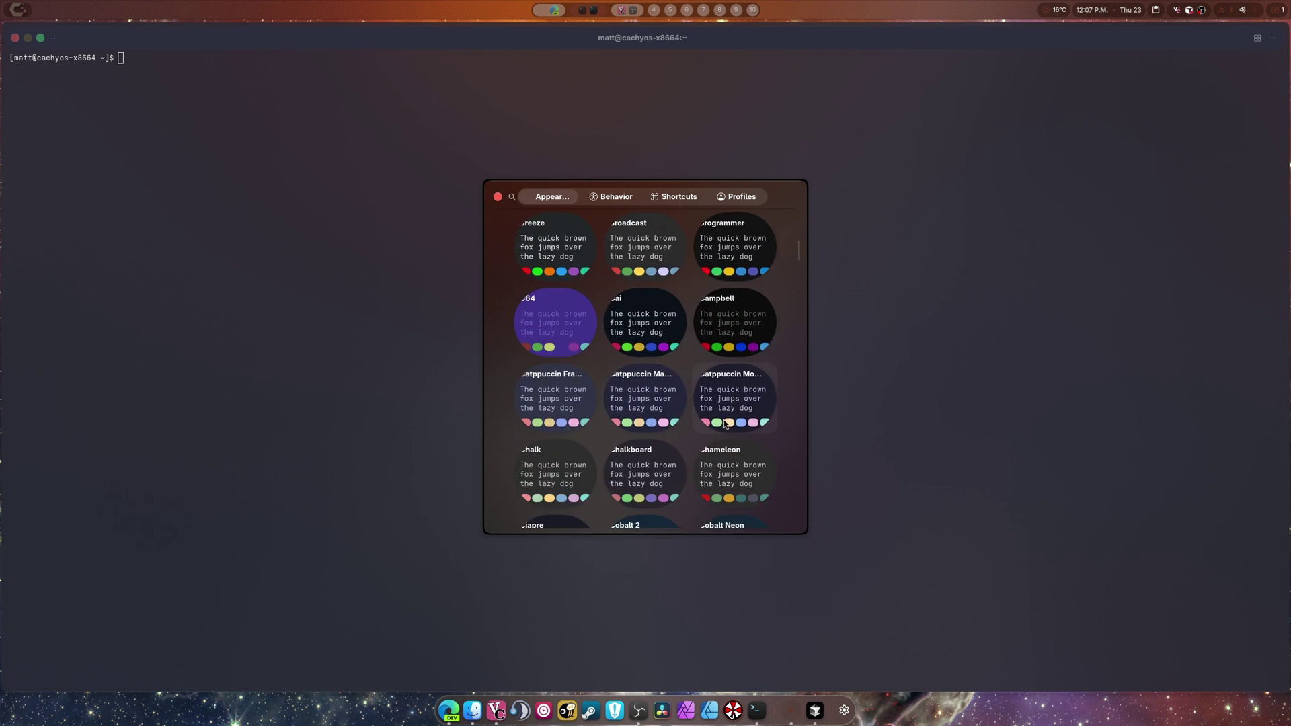
{"action": "left_click", "coordinate": [559, 372]}
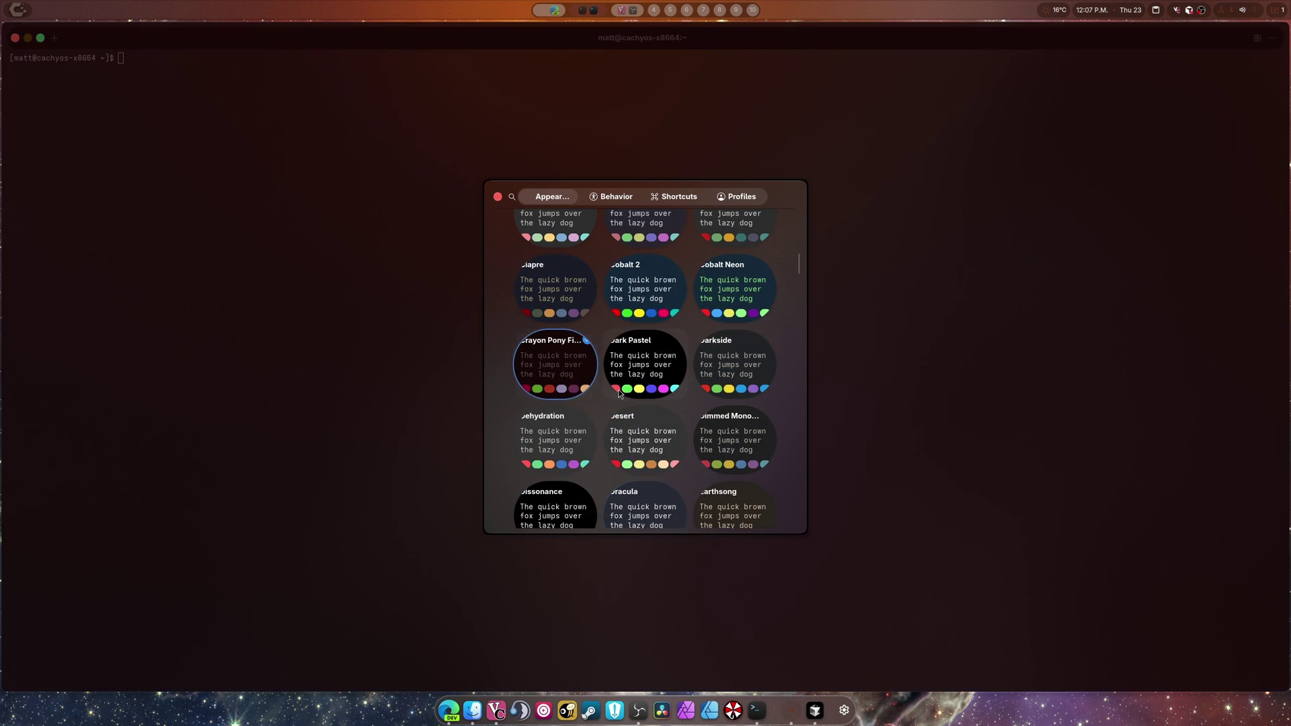
{"action": "scroll", "coordinate": [687, 408], "scroll_direction": "down", "scroll_amount": 3}
{"action": "scroll", "coordinate": [687, 411], "scroll_direction": "down", "scroll_amount": 5}
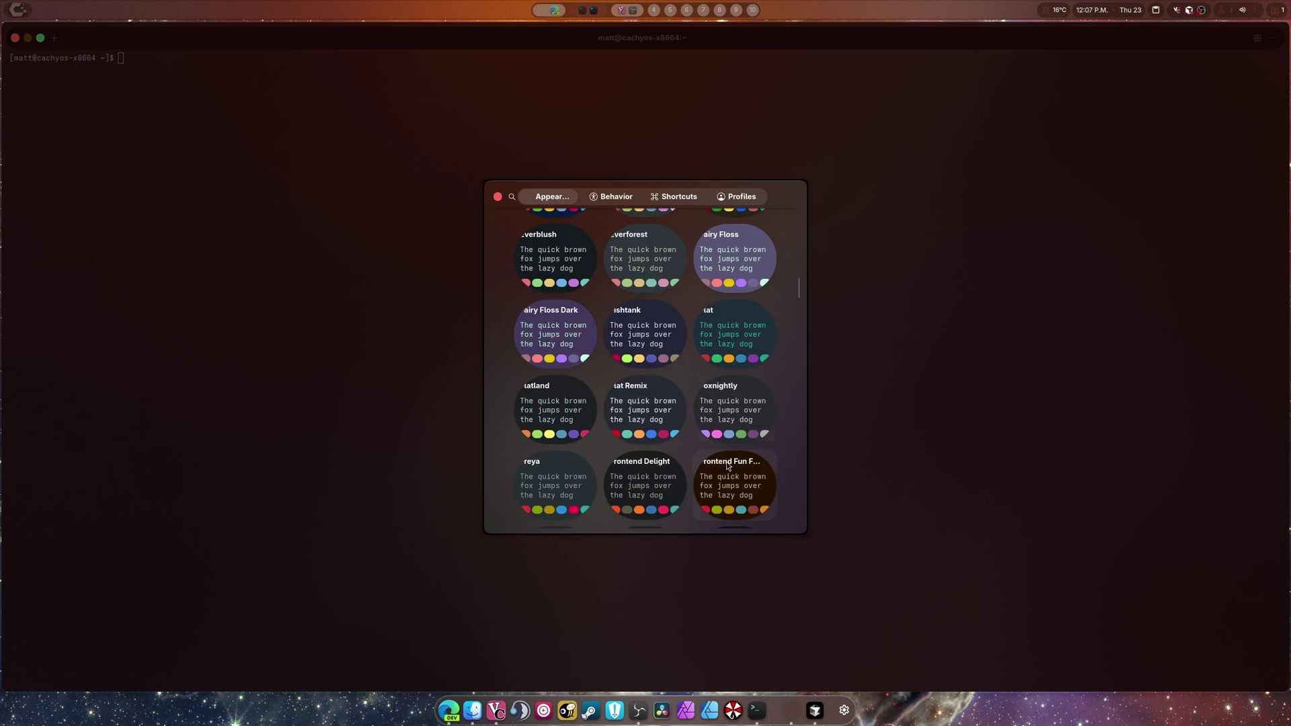
{"action": "left_click", "coordinate": [756, 509]}
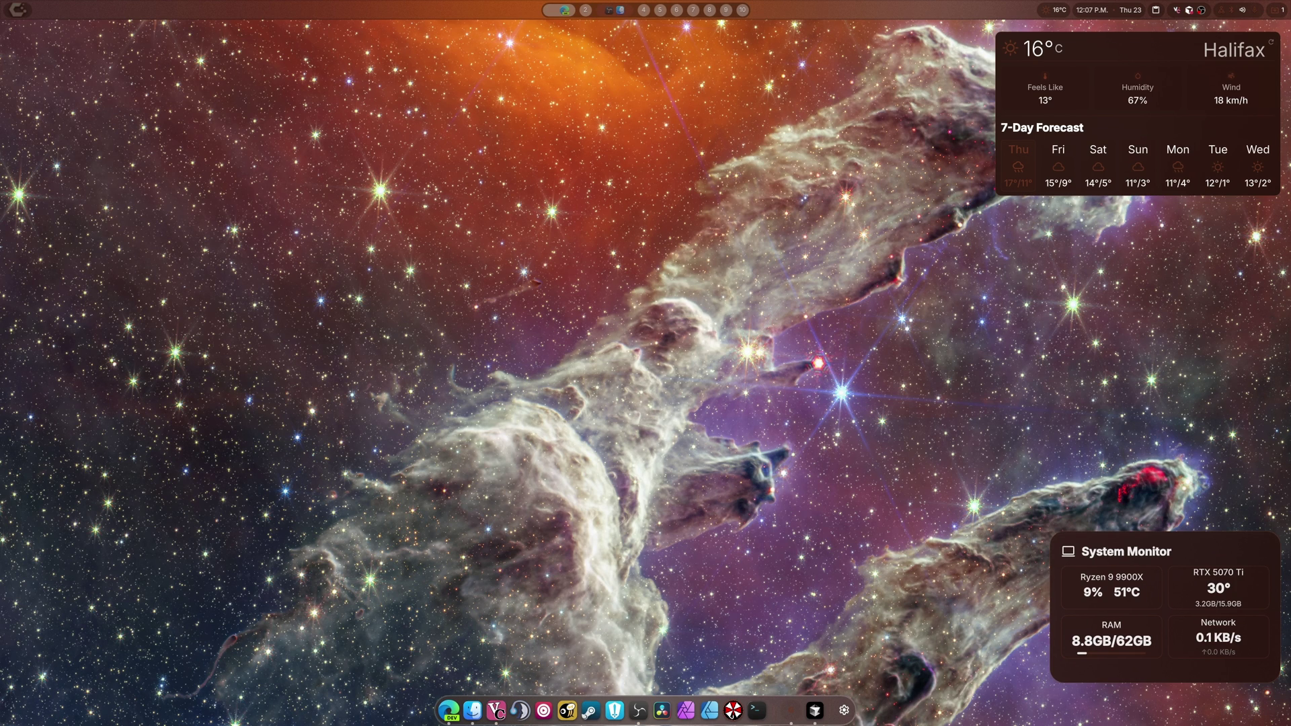
Move the VC (Vesktop) window to Workspace 7 via its dock icon's right-click menu.
{"action": "right_click", "coordinate": [475, 711]}
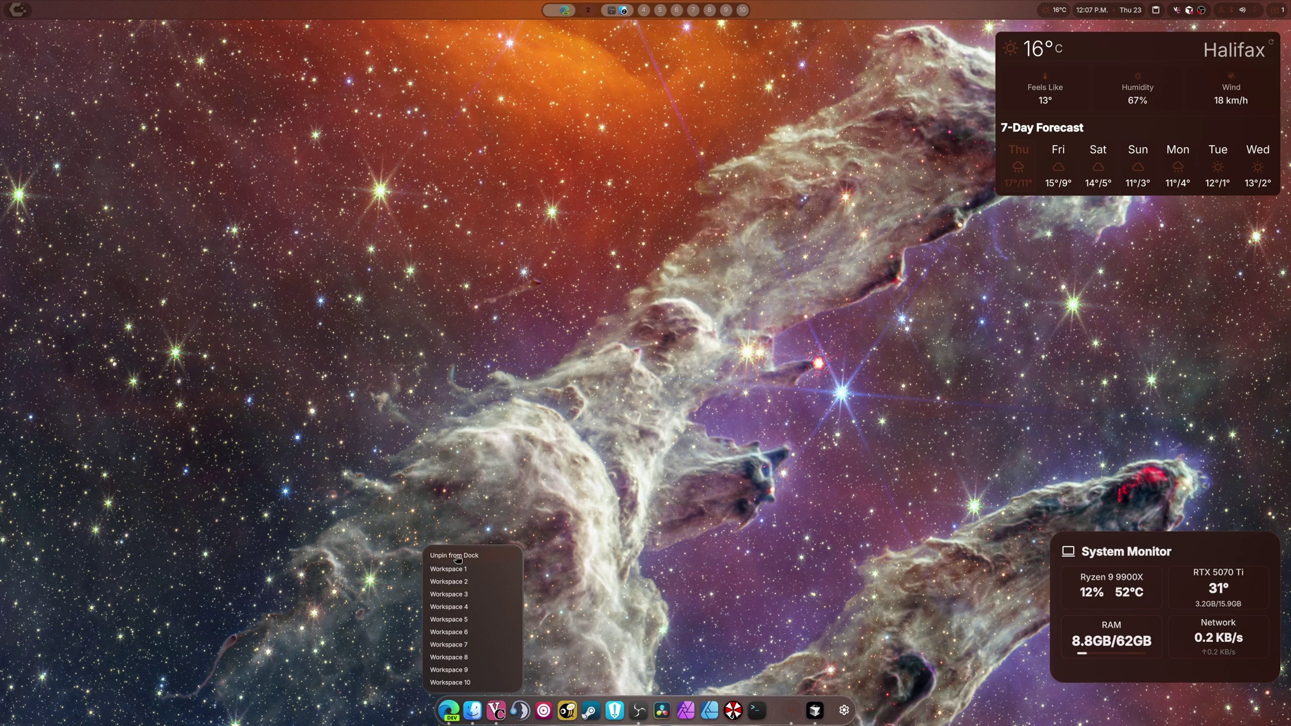
{"action": "right_click", "coordinate": [469, 719]}
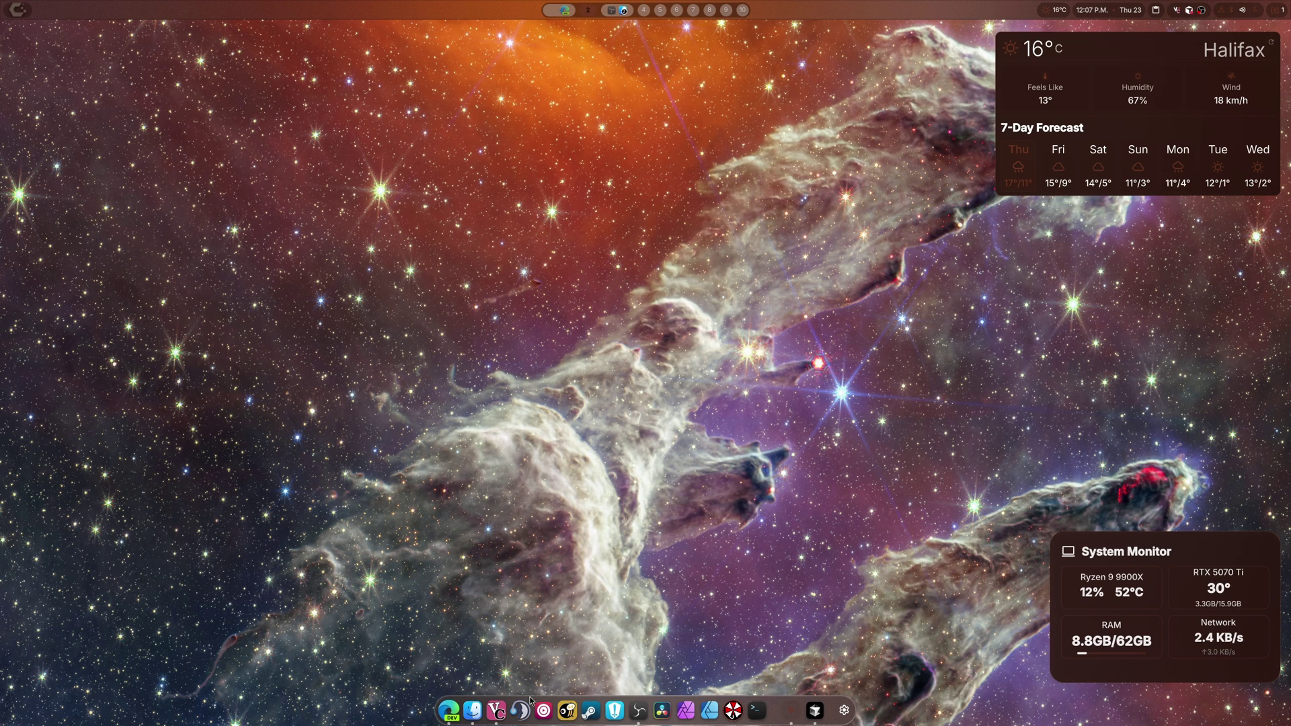
{"action": "right_click", "coordinate": [498, 710]}
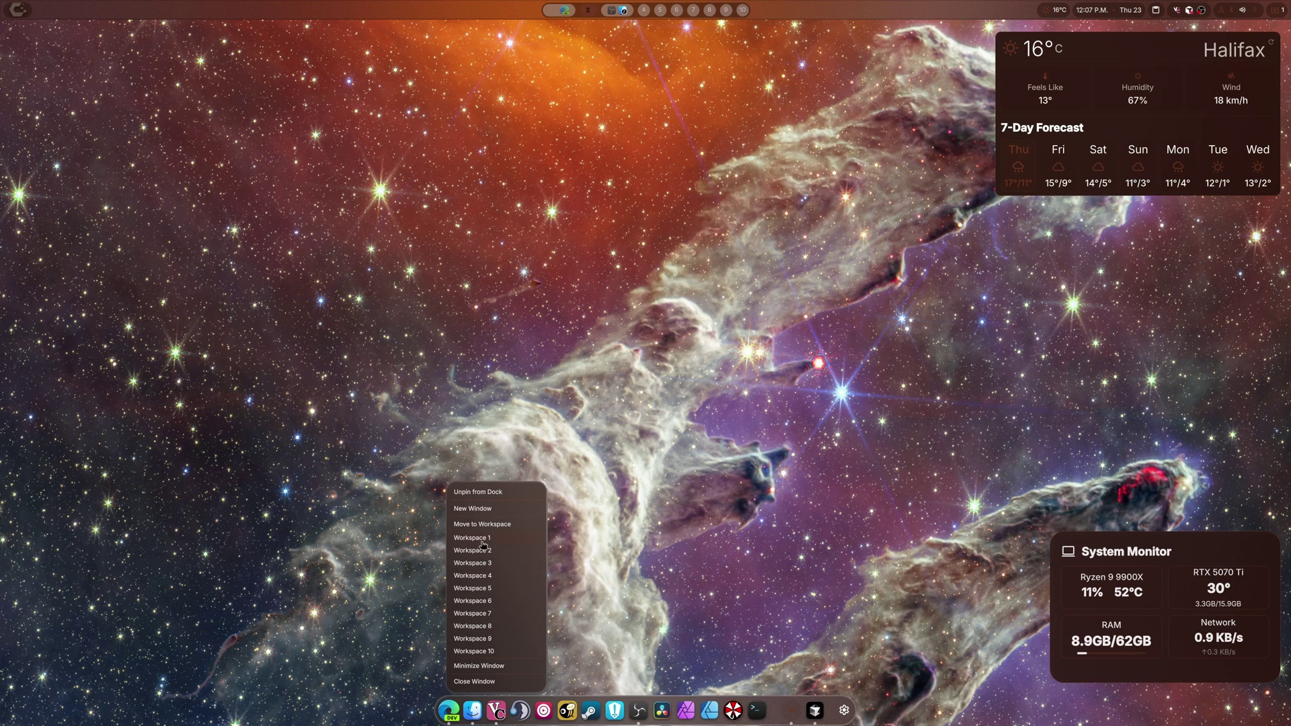
{"action": "left_click", "coordinate": [488, 613]}
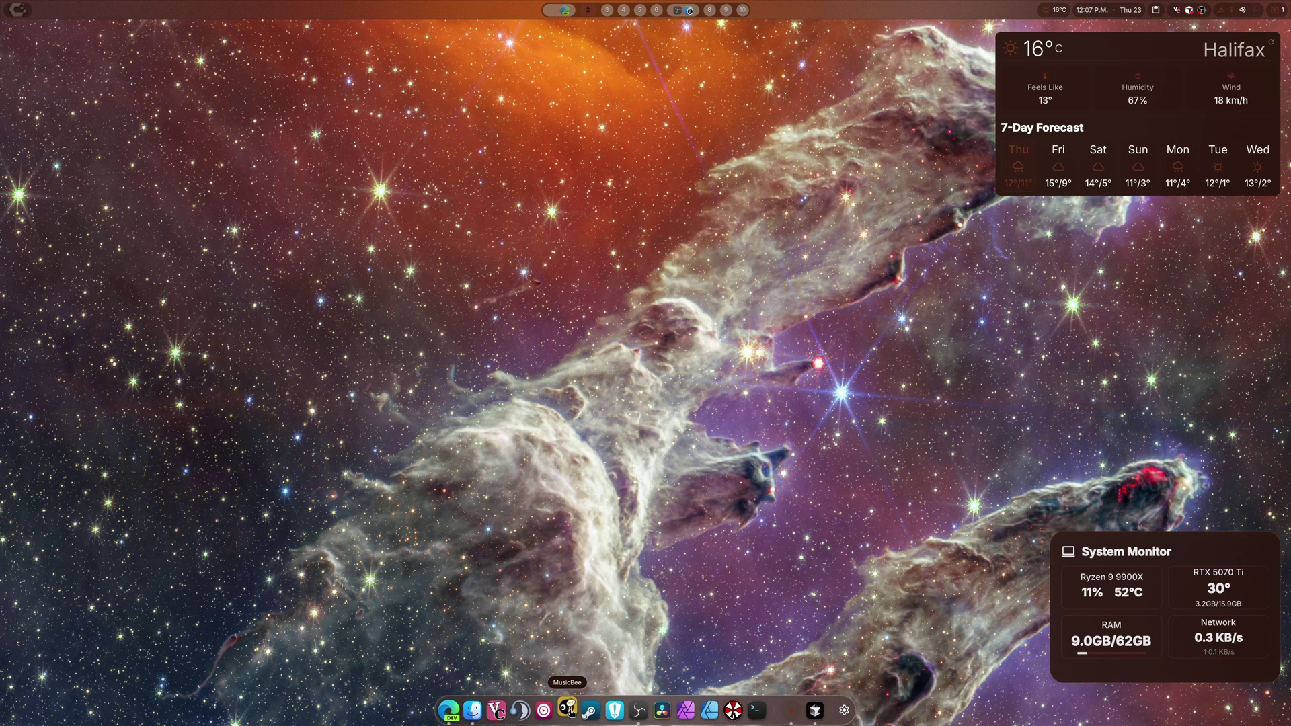
Open musicbee.png in Image Viewer, zoom in on the music note, then back out to fit.
{"action": "left_click", "coordinate": [473, 711]}
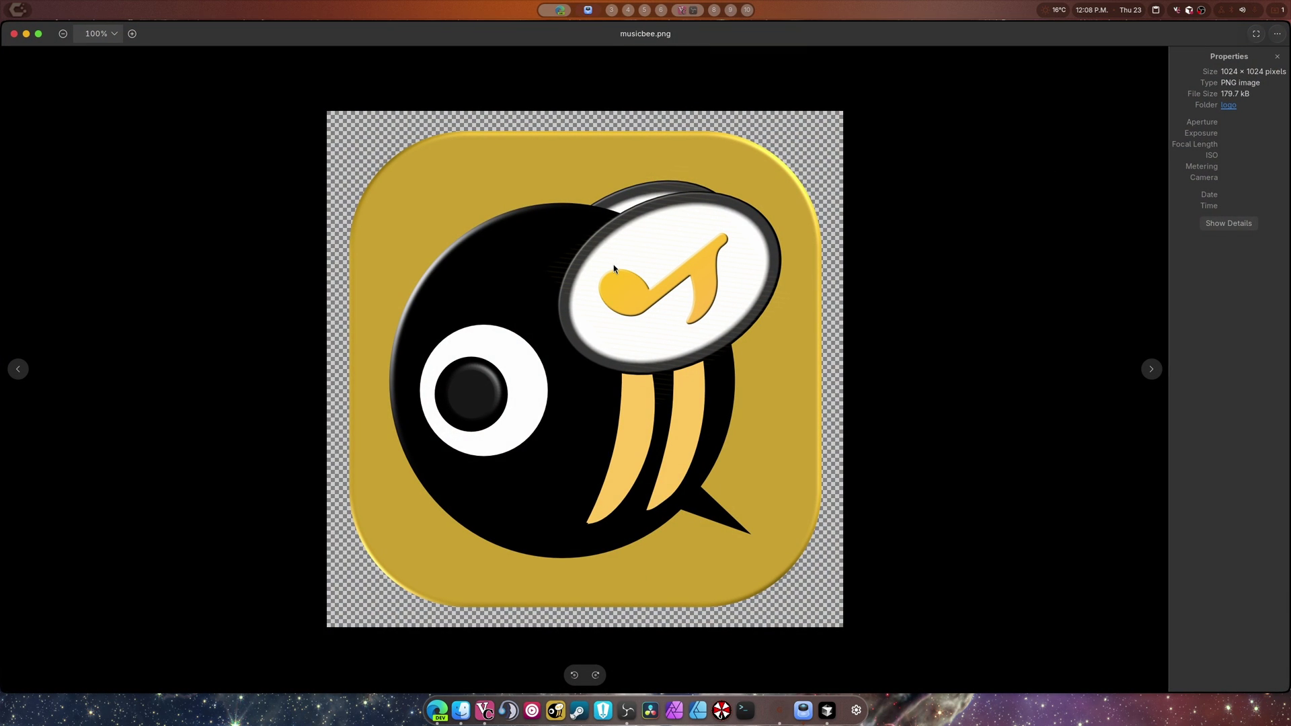
{"action": "scroll", "coordinate": [614, 268], "scroll_direction": "up", "scroll_amount": 5}
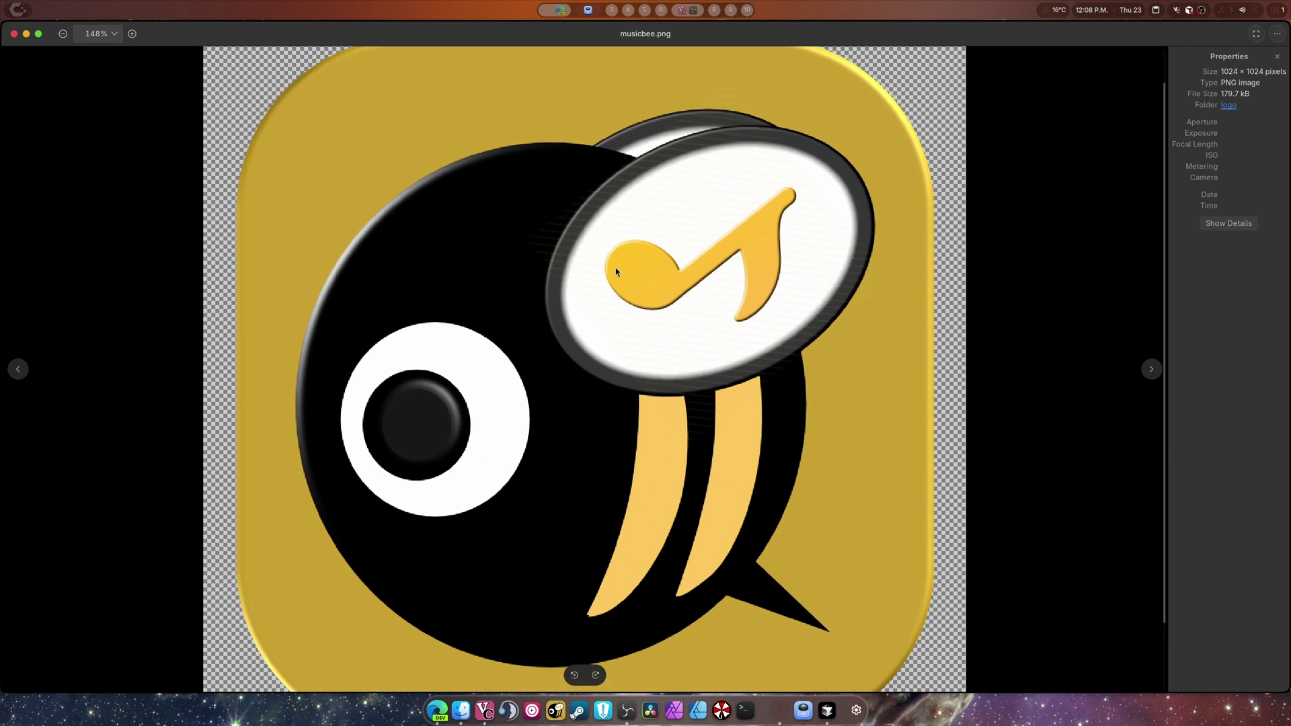
{"action": "scroll", "coordinate": [617, 272], "scroll_direction": "down", "scroll_amount": 5}
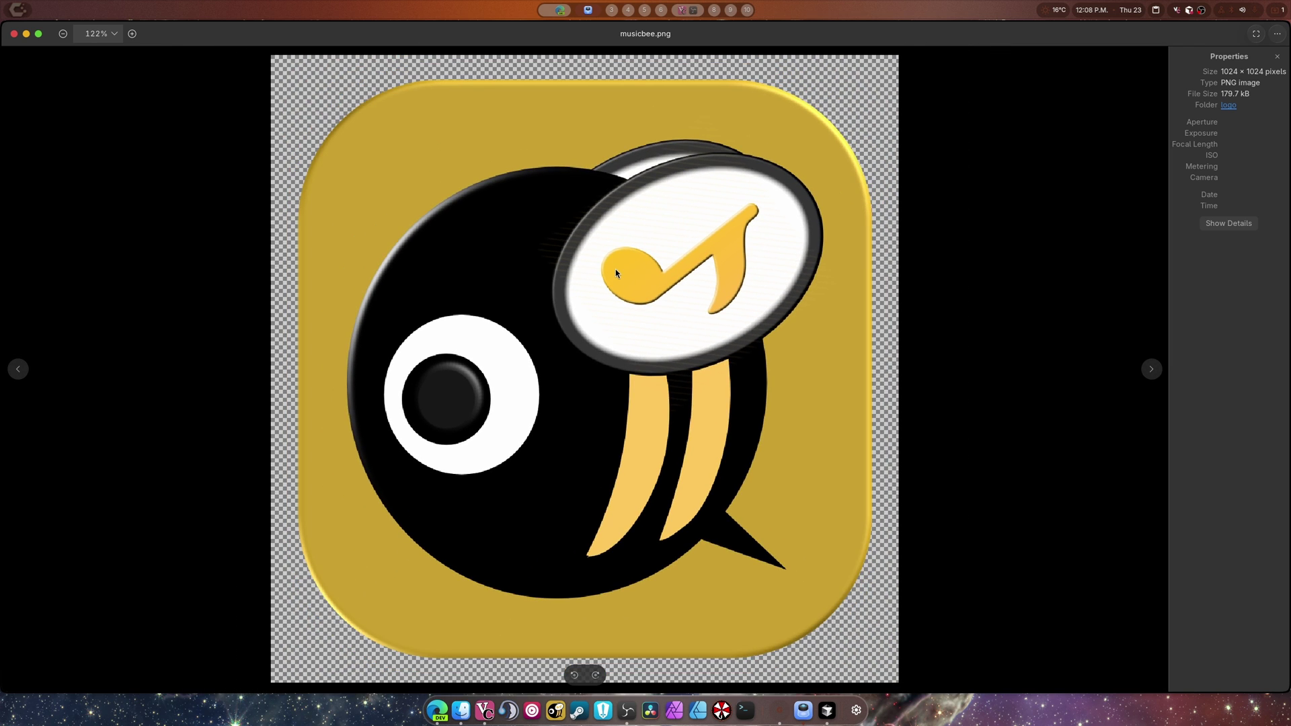
{"action": "scroll", "coordinate": [617, 273], "scroll_direction": "up", "scroll_amount": 5}
{"action": "scroll", "coordinate": [616, 274], "scroll_direction": "up", "scroll_amount": 6}
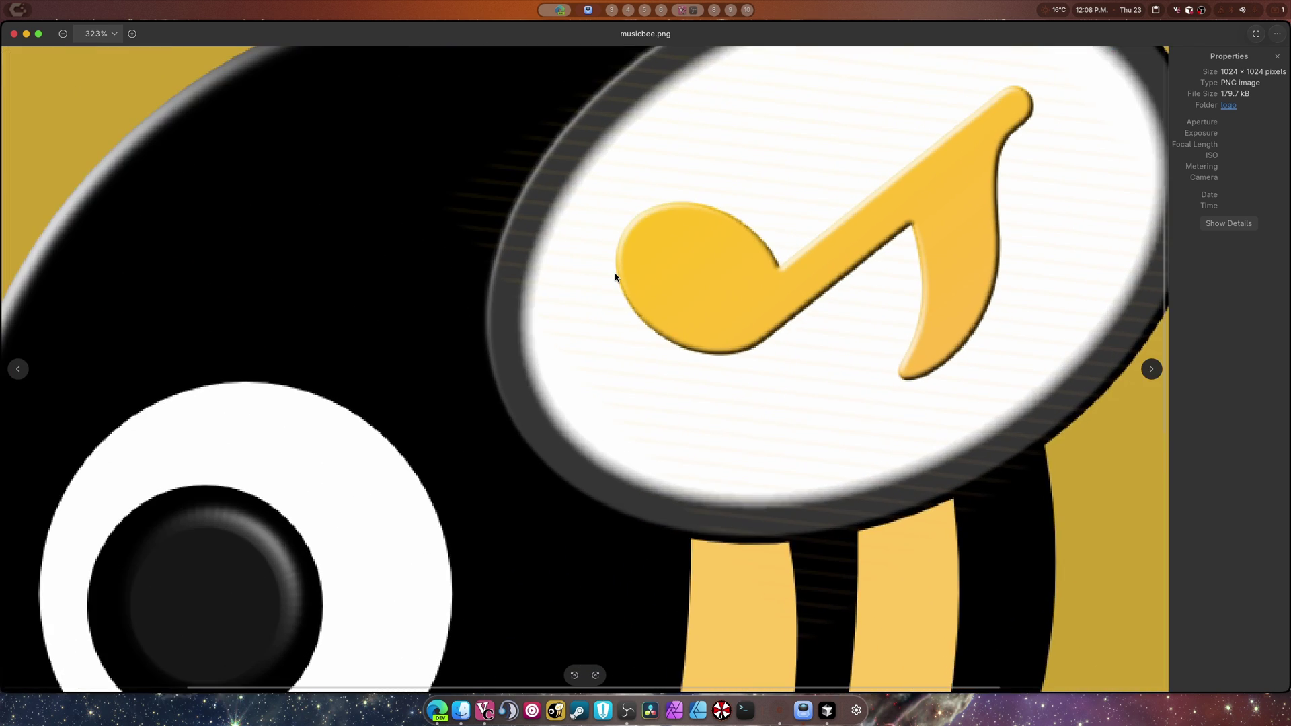
{"action": "scroll", "coordinate": [616, 277], "scroll_direction": "down", "scroll_amount": 8}
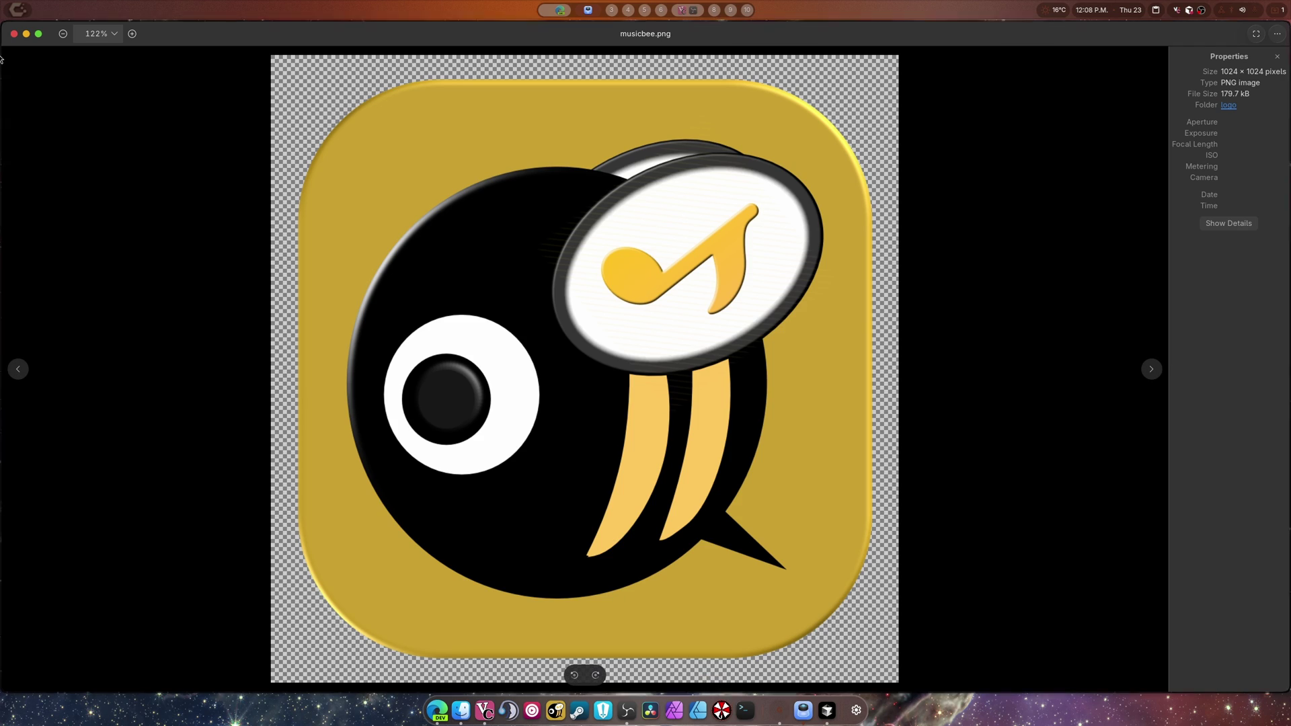
Close the image viewer, launch Qt6 Settings via 'qt6' search, and tile it on the left half.
{"action": "key", "text": "ctrl+w"}
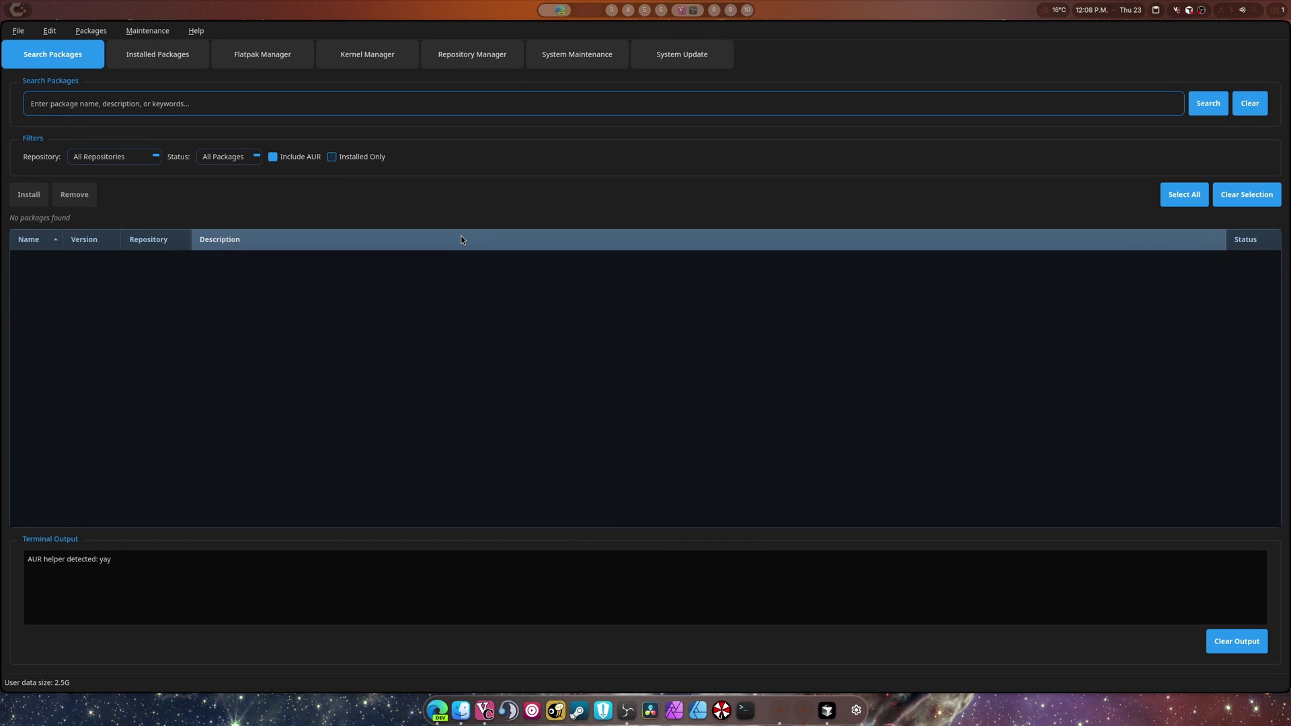
{"action": "left_click", "coordinate": [18, 9]}
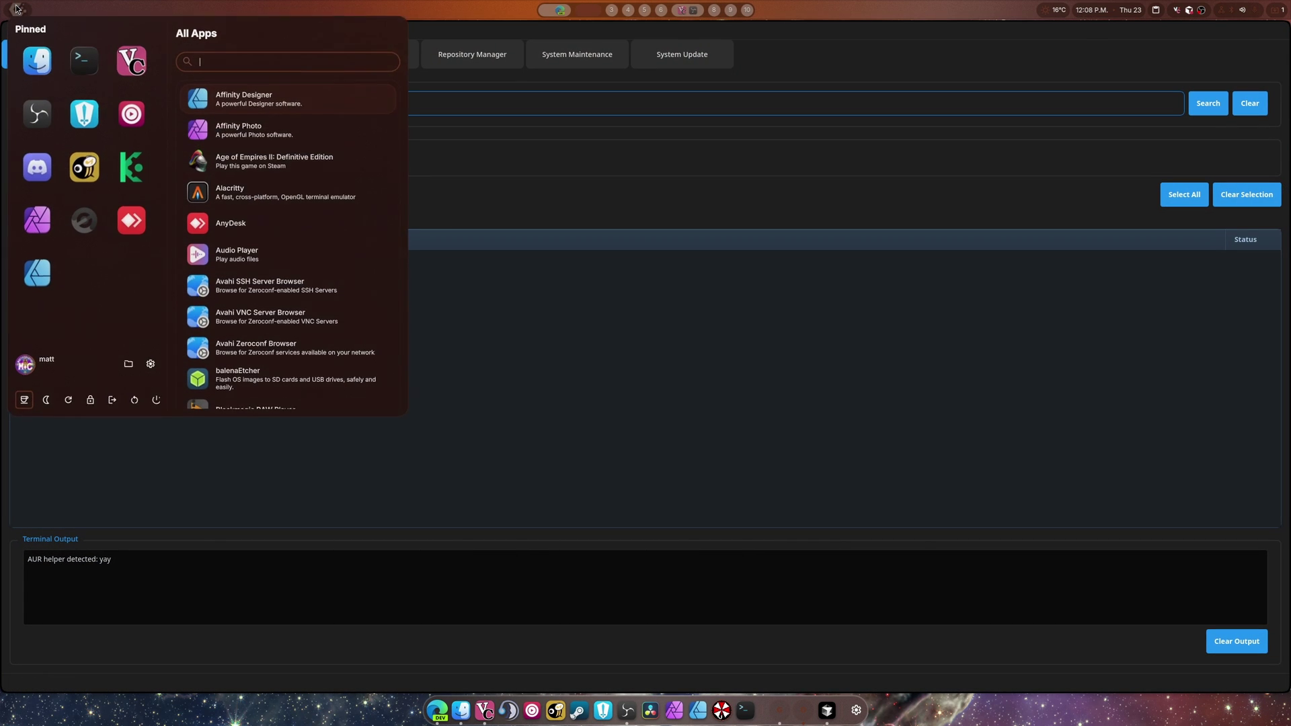
{"action": "type", "text": "qt6"}
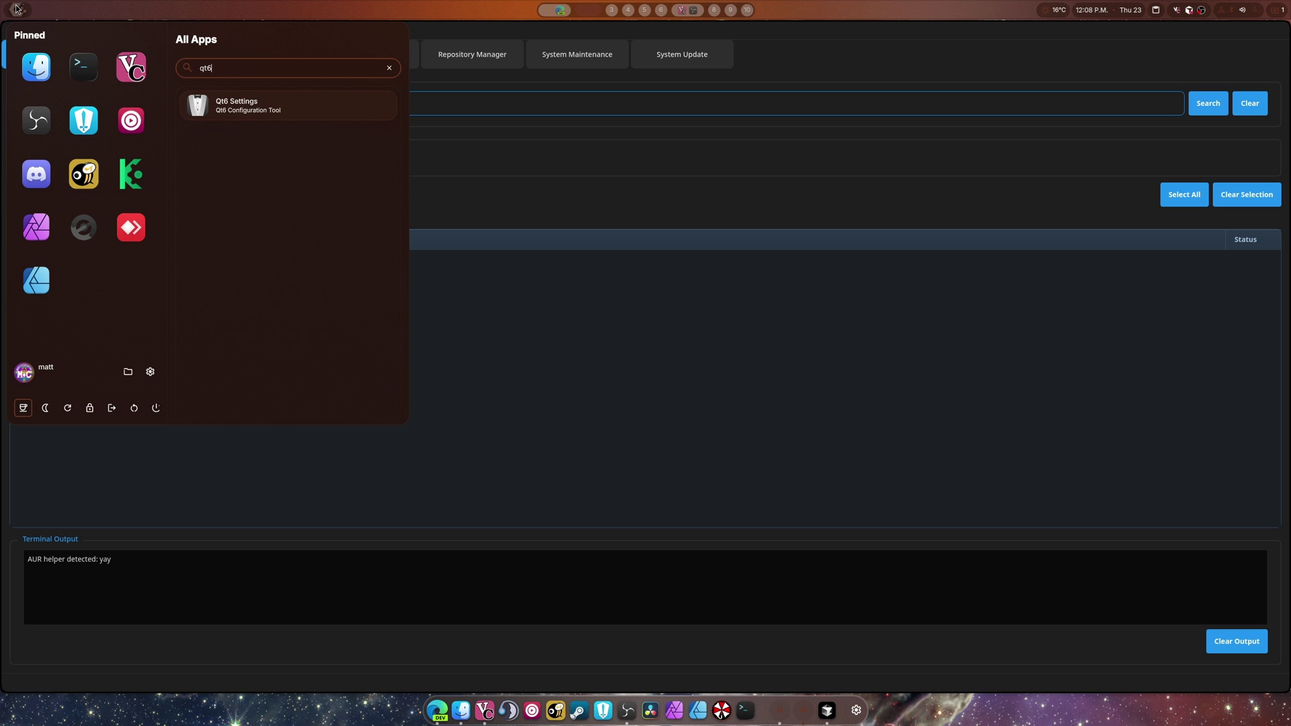
{"action": "left_click", "coordinate": [228, 108]}
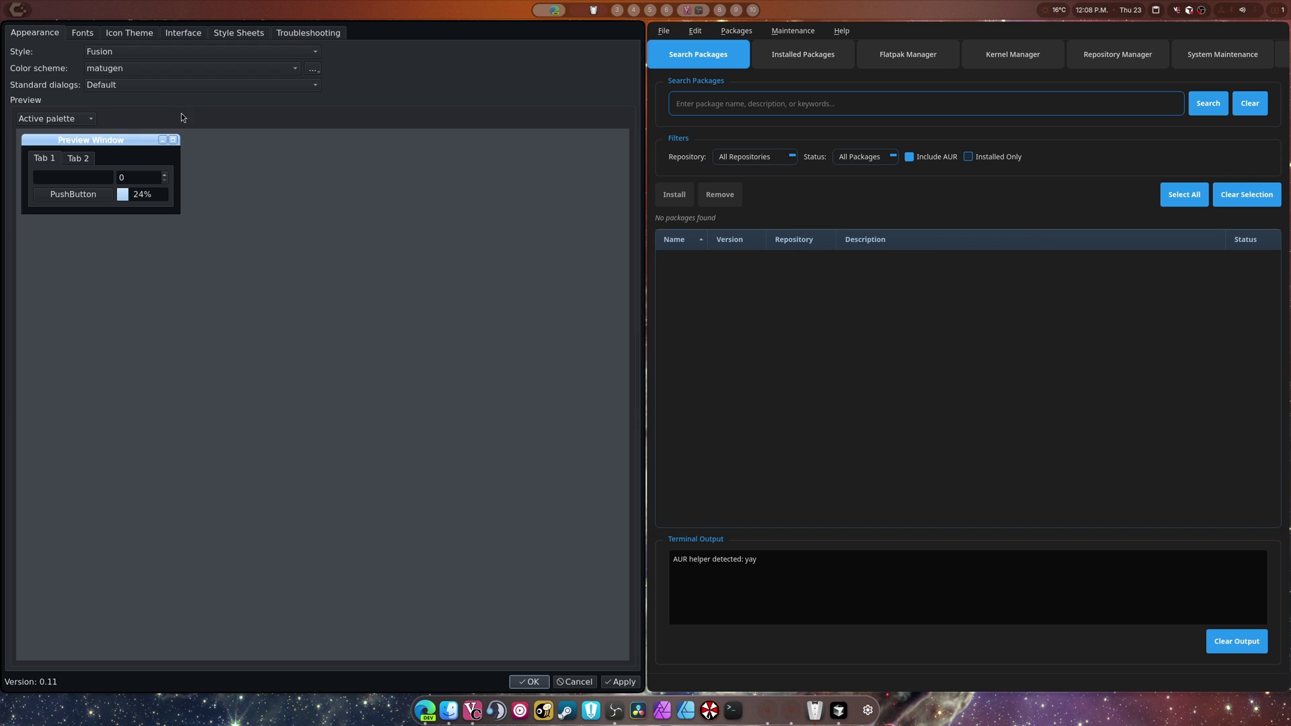
{"action": "left_click_drag", "start_coordinate": [180, 113], "coordinate": [554, 332]}
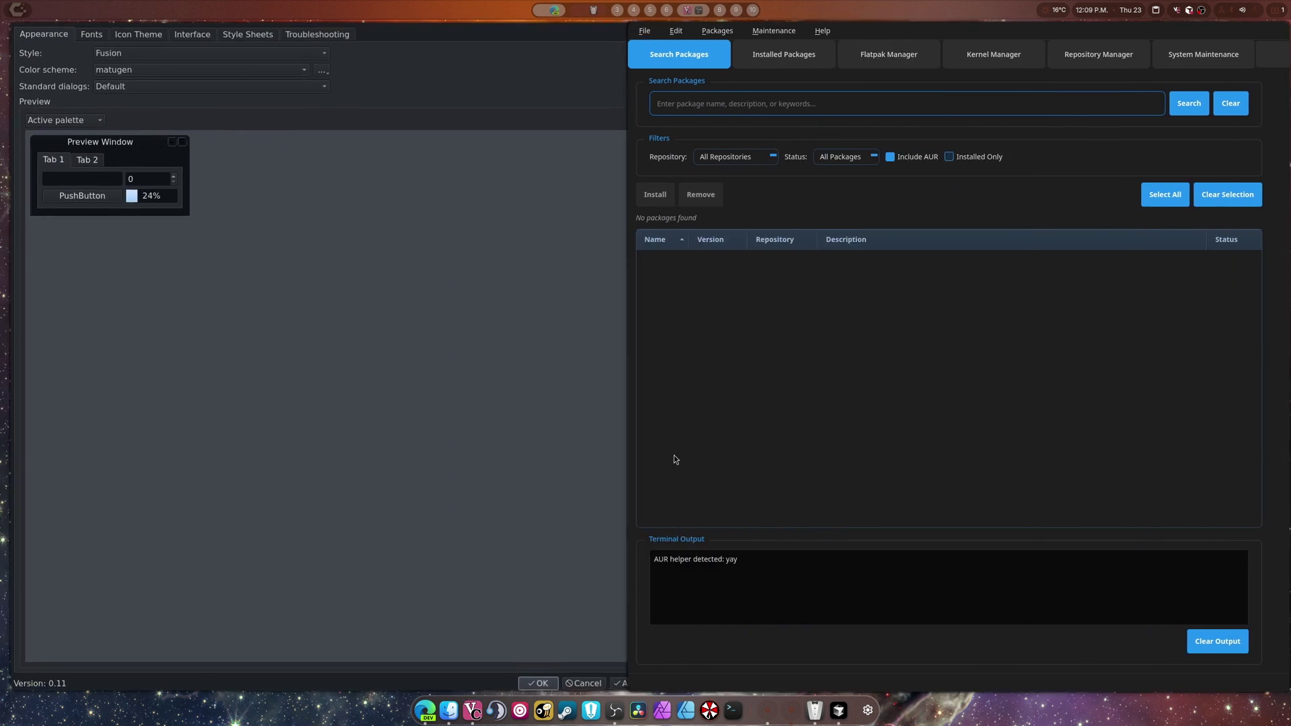
{"action": "key", "text": "super+i"}
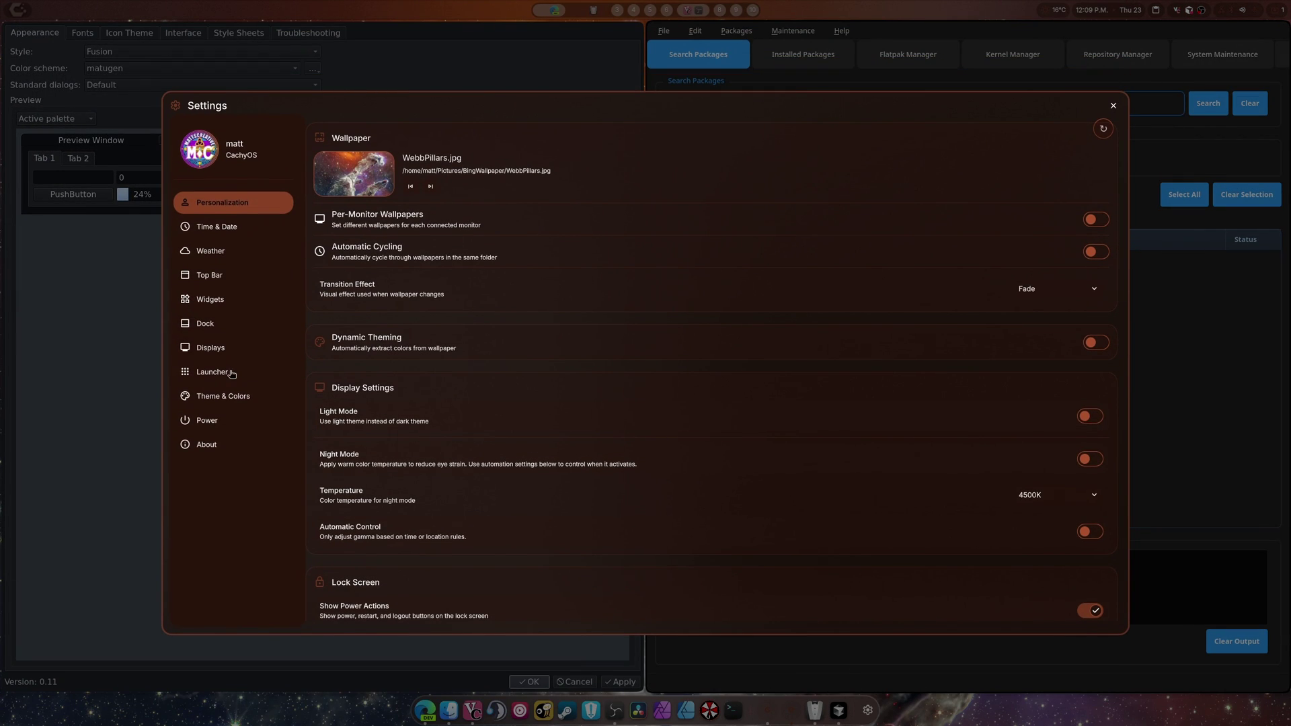
Apply the shell's theme colours to Qt and GTK apps, then close shell Settings.
{"action": "left_click", "coordinate": [223, 395]}
{"action": "scroll", "coordinate": [475, 451], "scroll_direction": "down", "scroll_amount": 5}
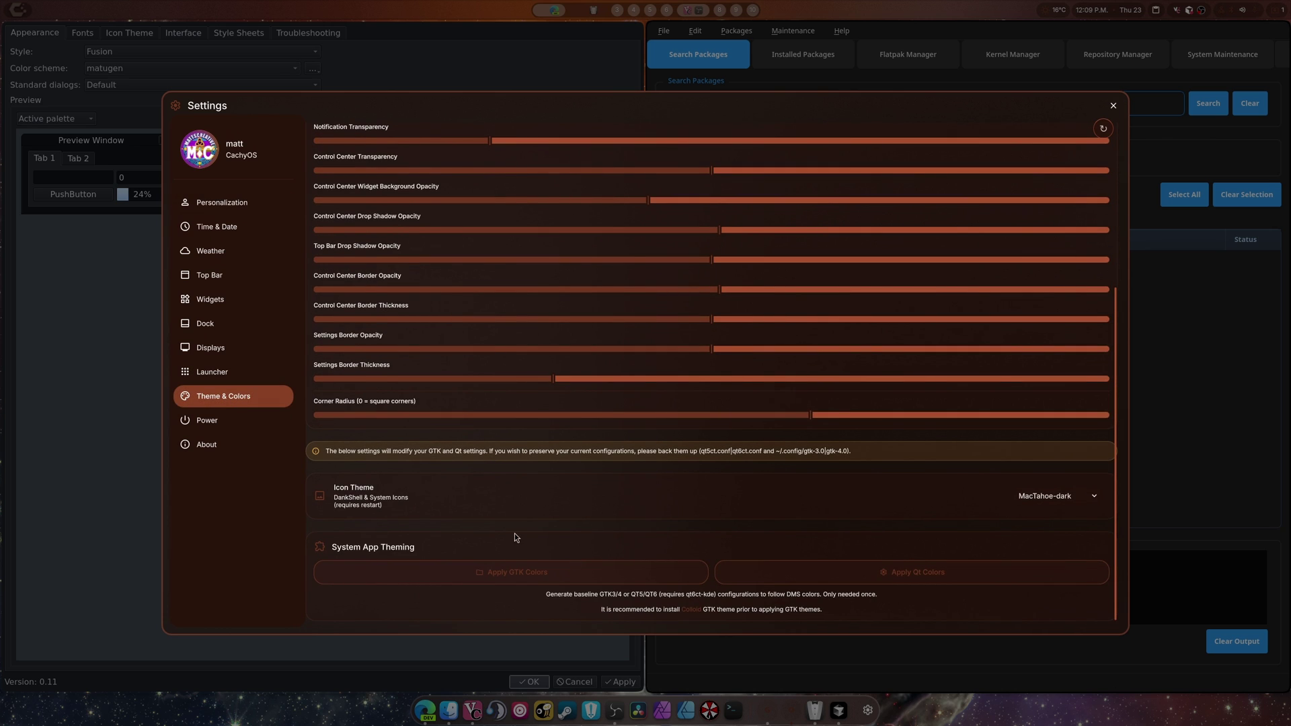
{"action": "left_click", "coordinate": [874, 573]}
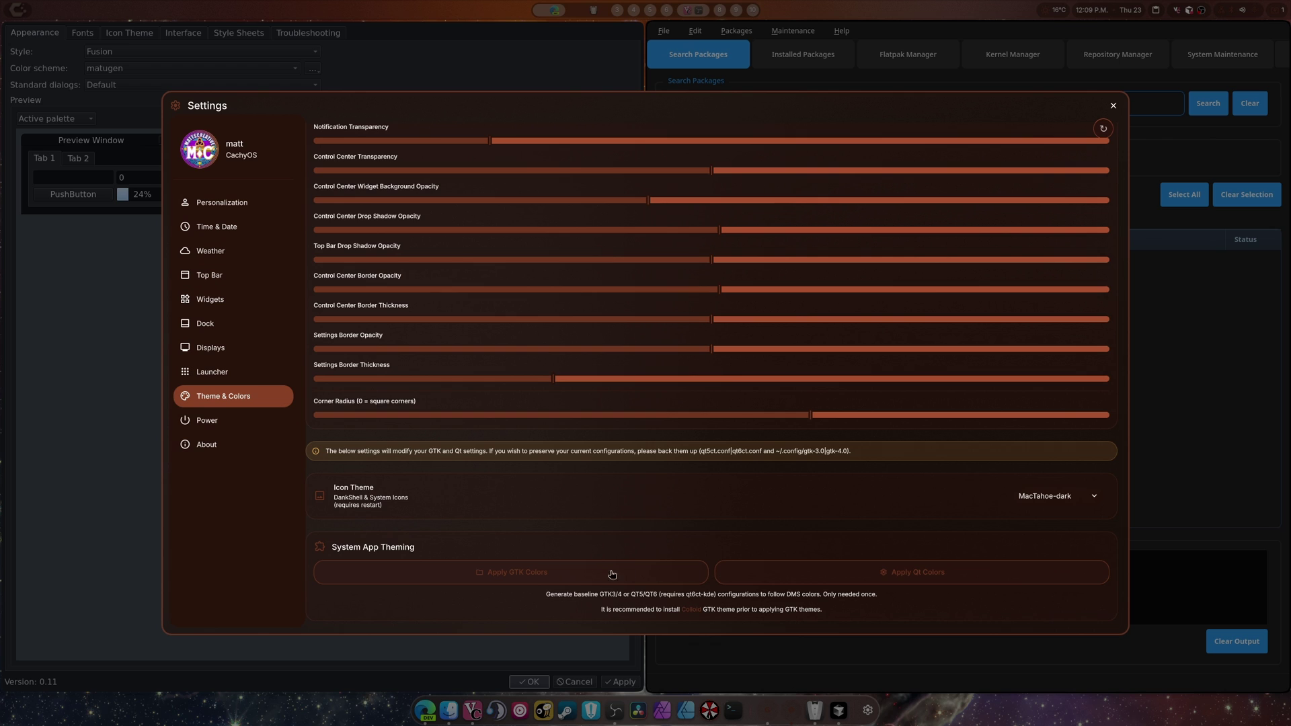
{"action": "left_click", "coordinate": [585, 574]}
{"action": "left_click", "coordinate": [1111, 113]}
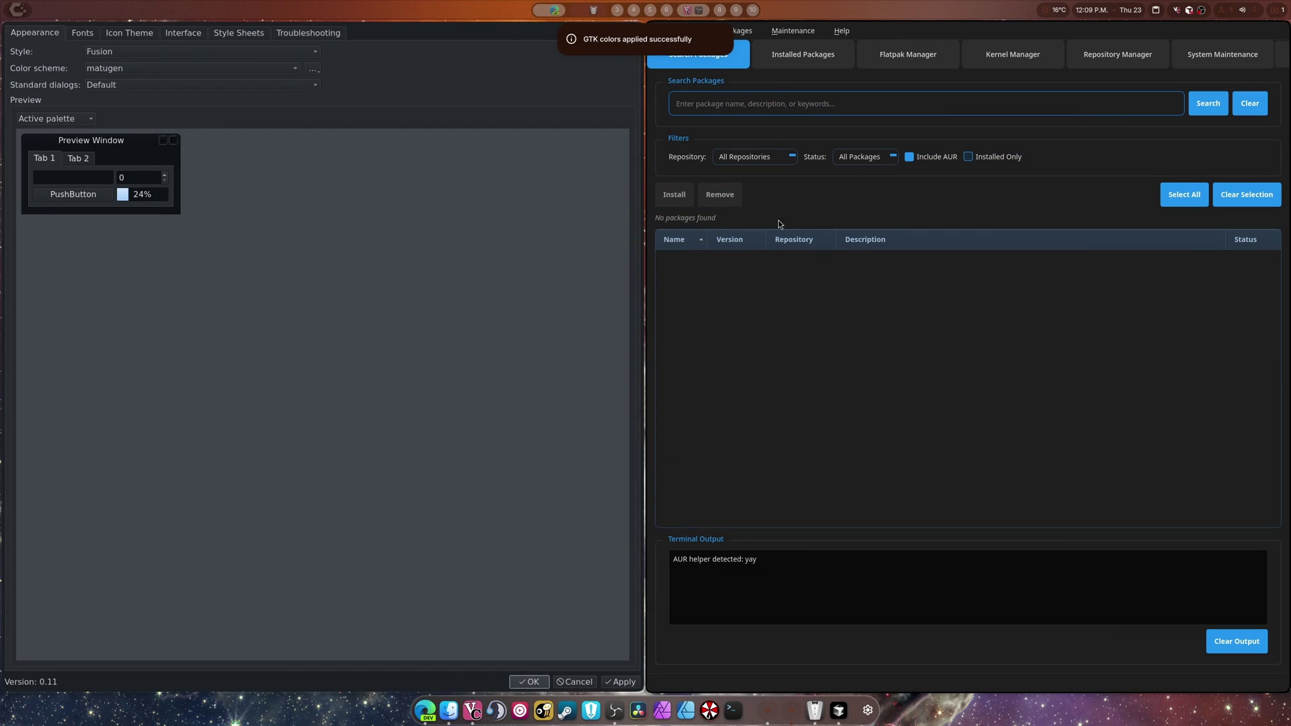
Keep qt6ct on the matugen colour scheme with Fusion style and save with OK.
{"action": "left_click", "coordinate": [118, 65]}
{"action": "left_click", "coordinate": [118, 53]}
{"action": "left_click", "coordinate": [125, 69]}
{"action": "left_click", "coordinate": [115, 83]}
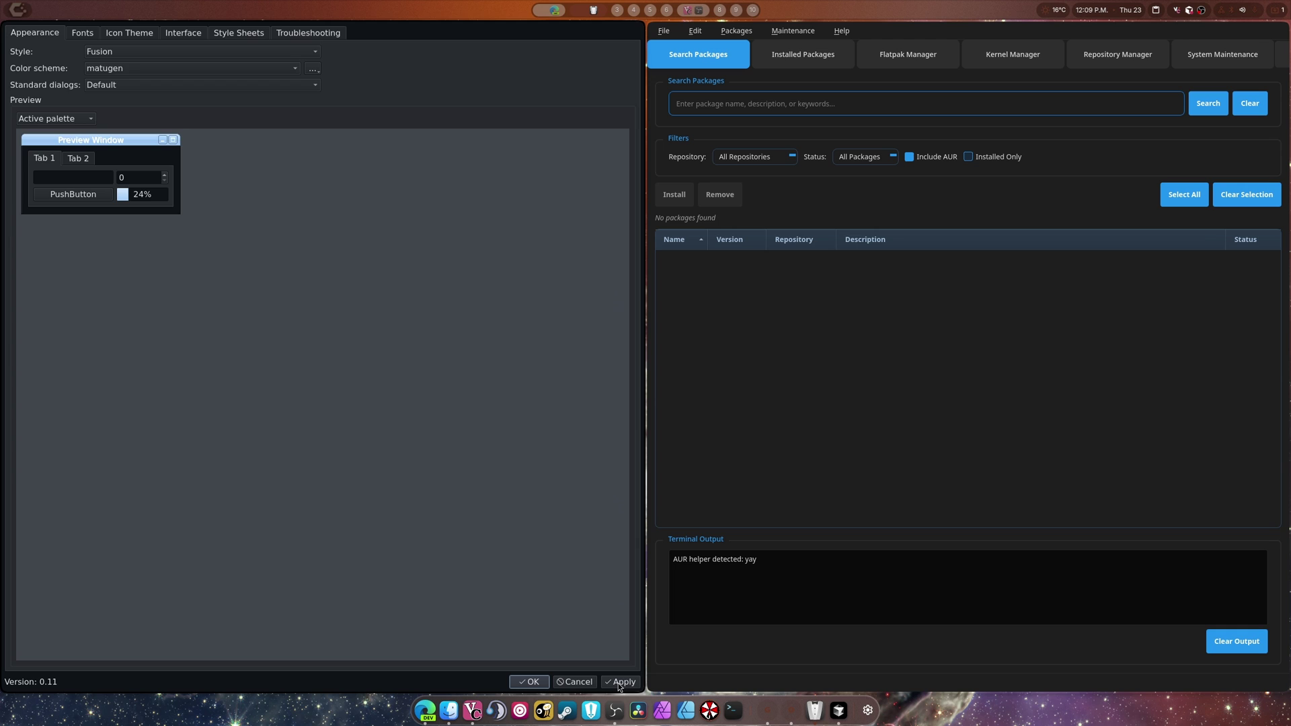
{"action": "left_click", "coordinate": [113, 54]}
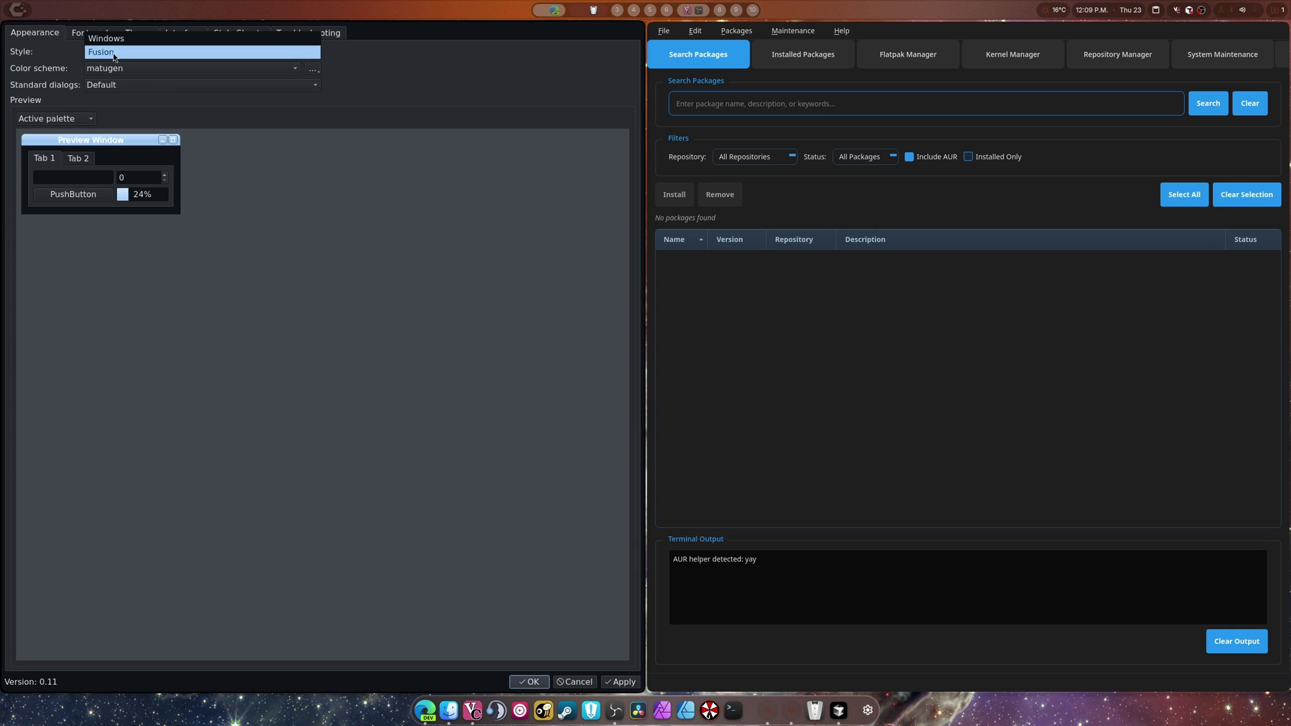
{"action": "left_click", "coordinate": [113, 54]}
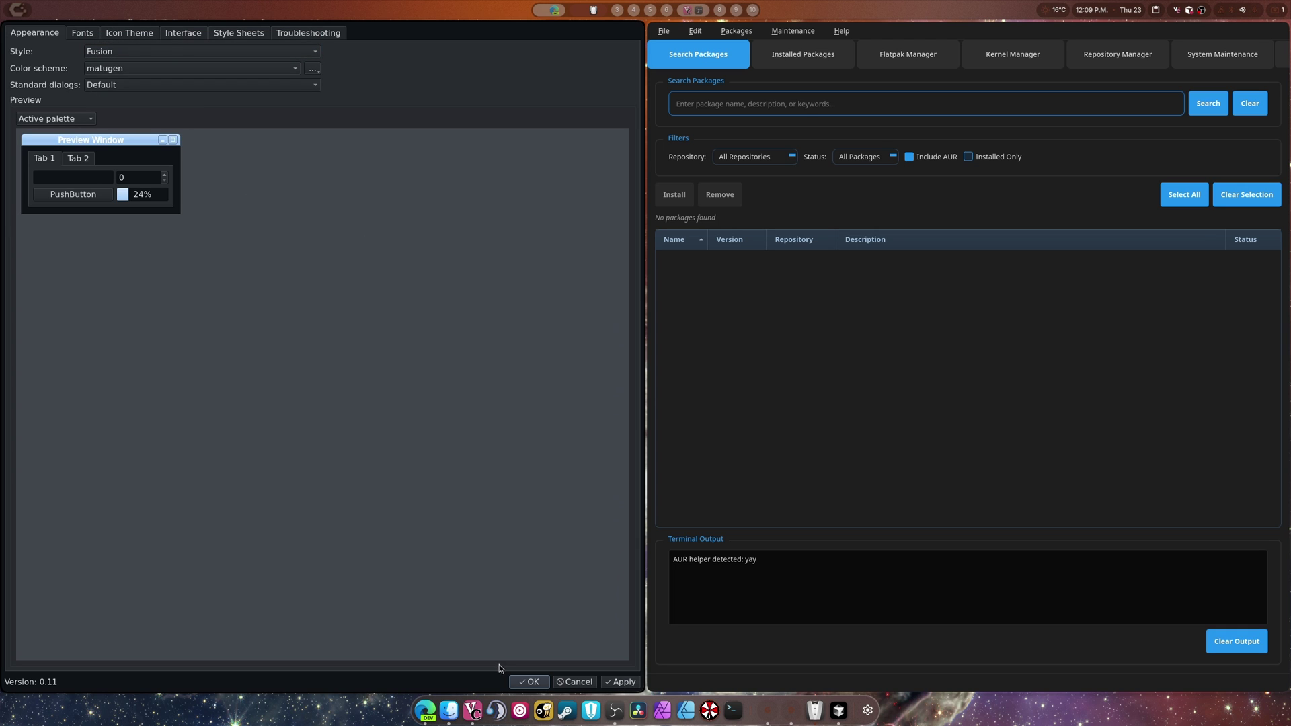
{"action": "left_click", "coordinate": [529, 680]}
Close the package manager, then open Qt6 Settings via 'qt' search and close it again.
{"action": "key", "text": "alt+F4"}
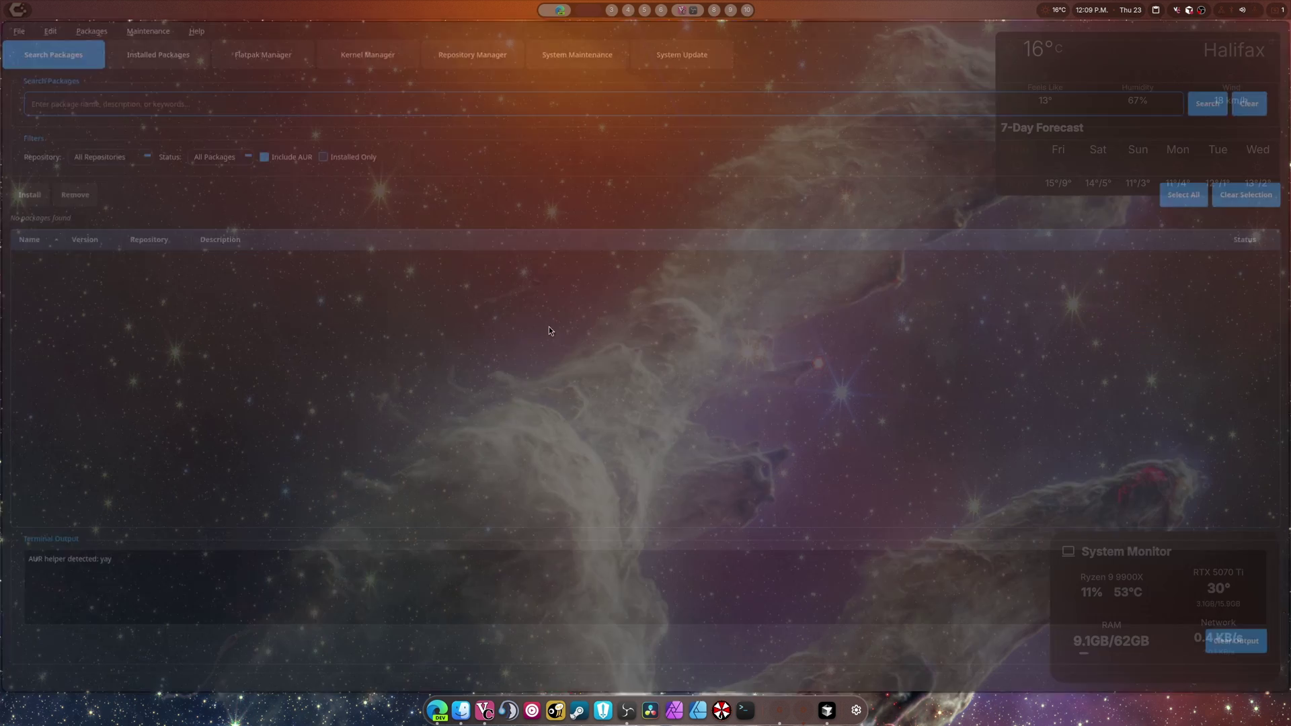
{"action": "left_click", "coordinate": [20, 9]}
{"action": "type", "text": "qt"}
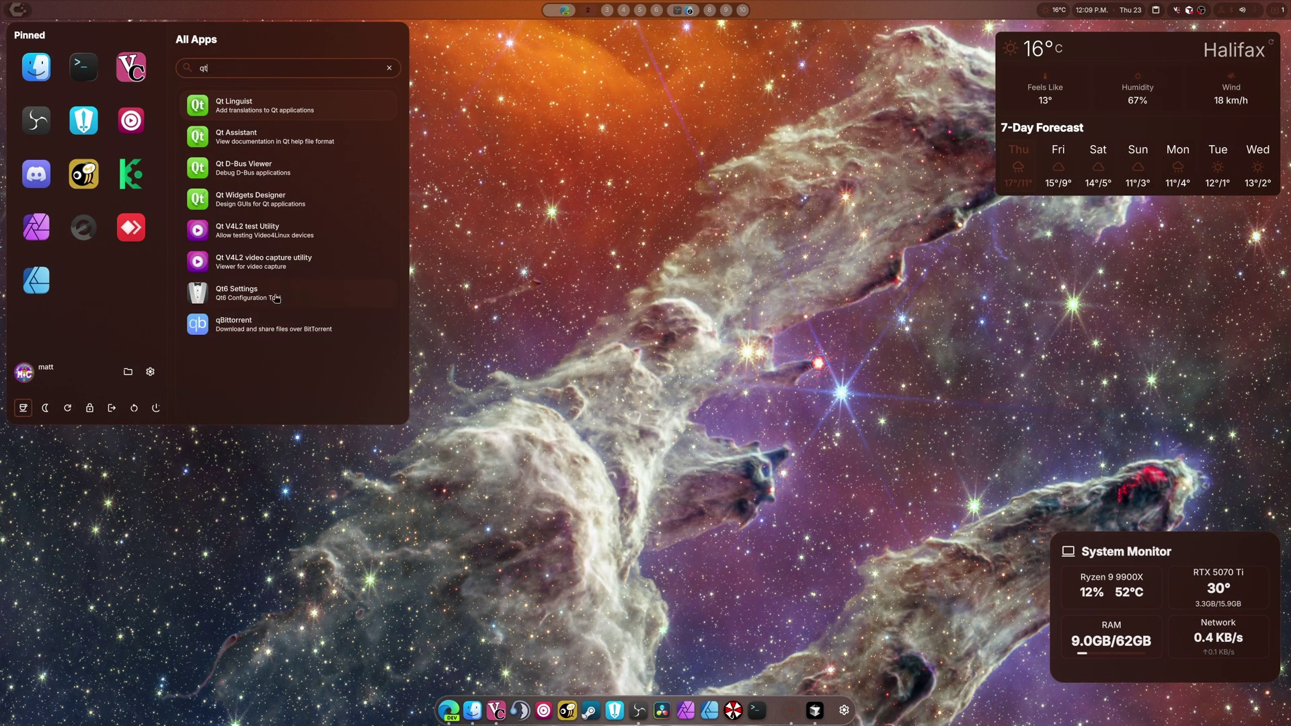
{"action": "left_click", "coordinate": [274, 296]}
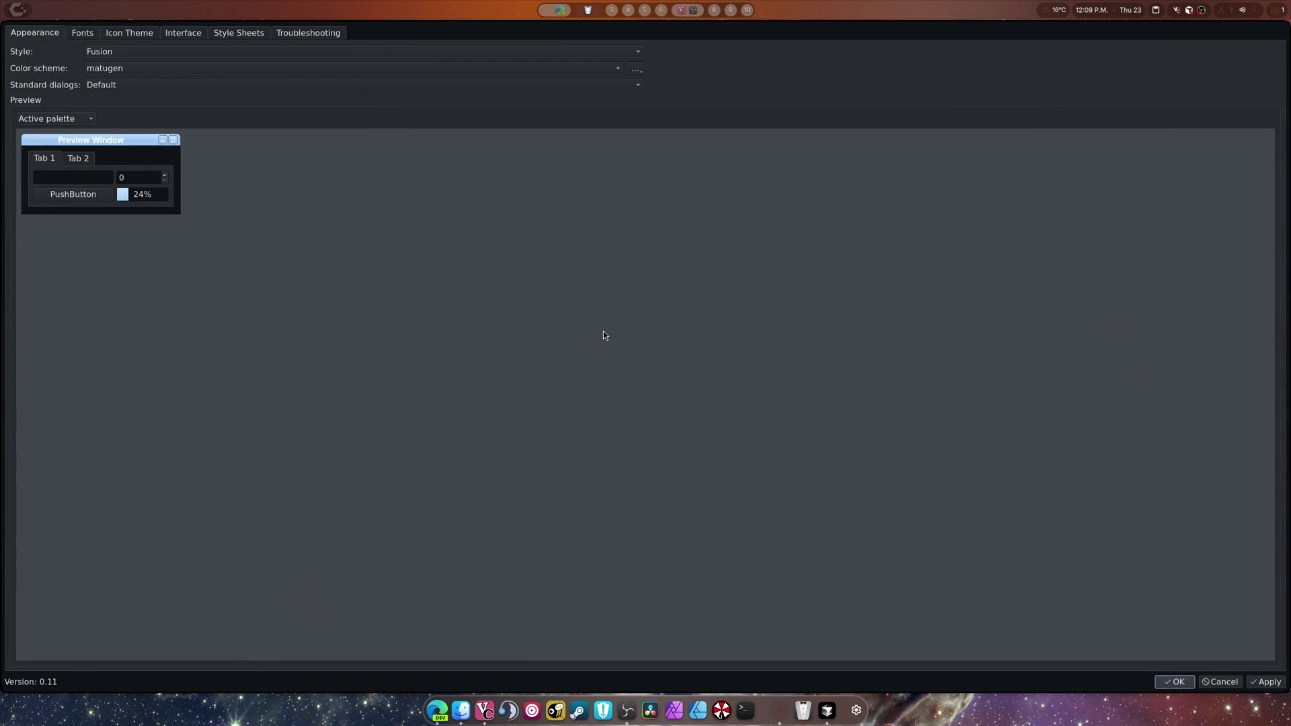
{"action": "key", "text": "alt+F4"}
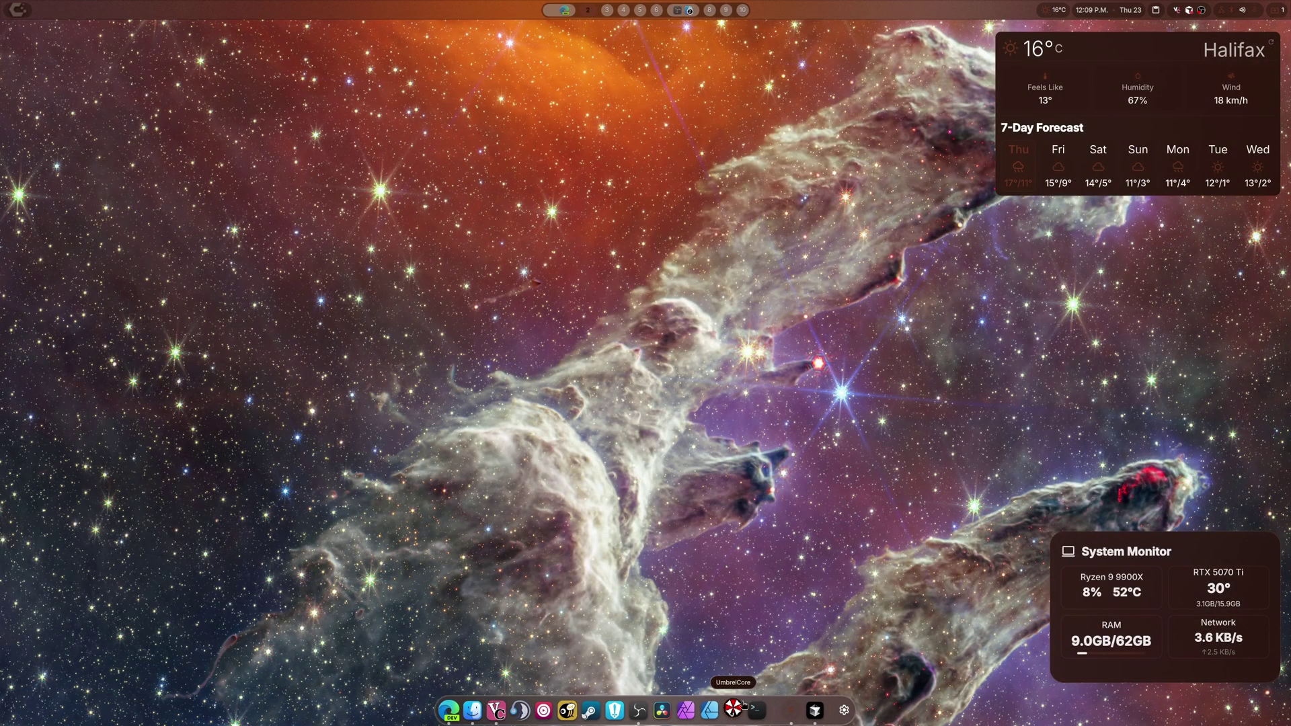
Launch UmbrelCore from the dock, make it fill the screen, then close it.
{"action": "left_click", "coordinate": [734, 709]}
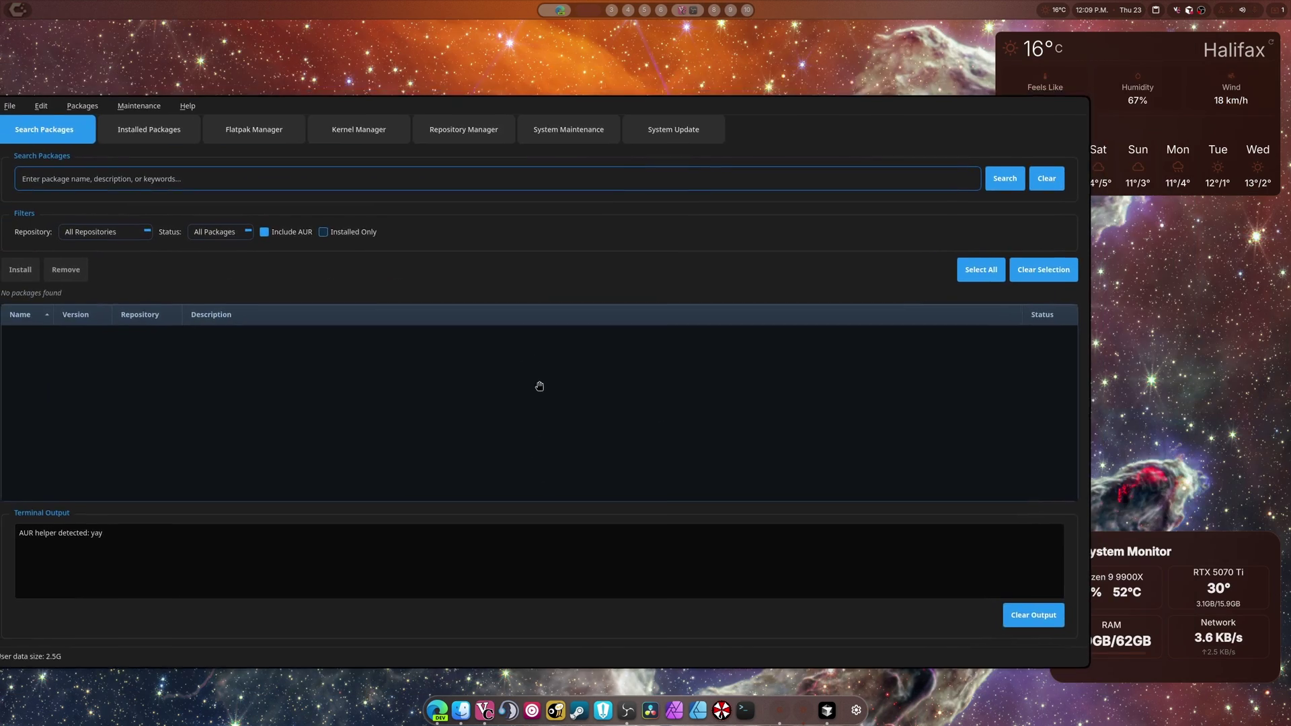
{"action": "left_click_drag", "start_coordinate": [539, 386], "coordinate": [663, 416]}
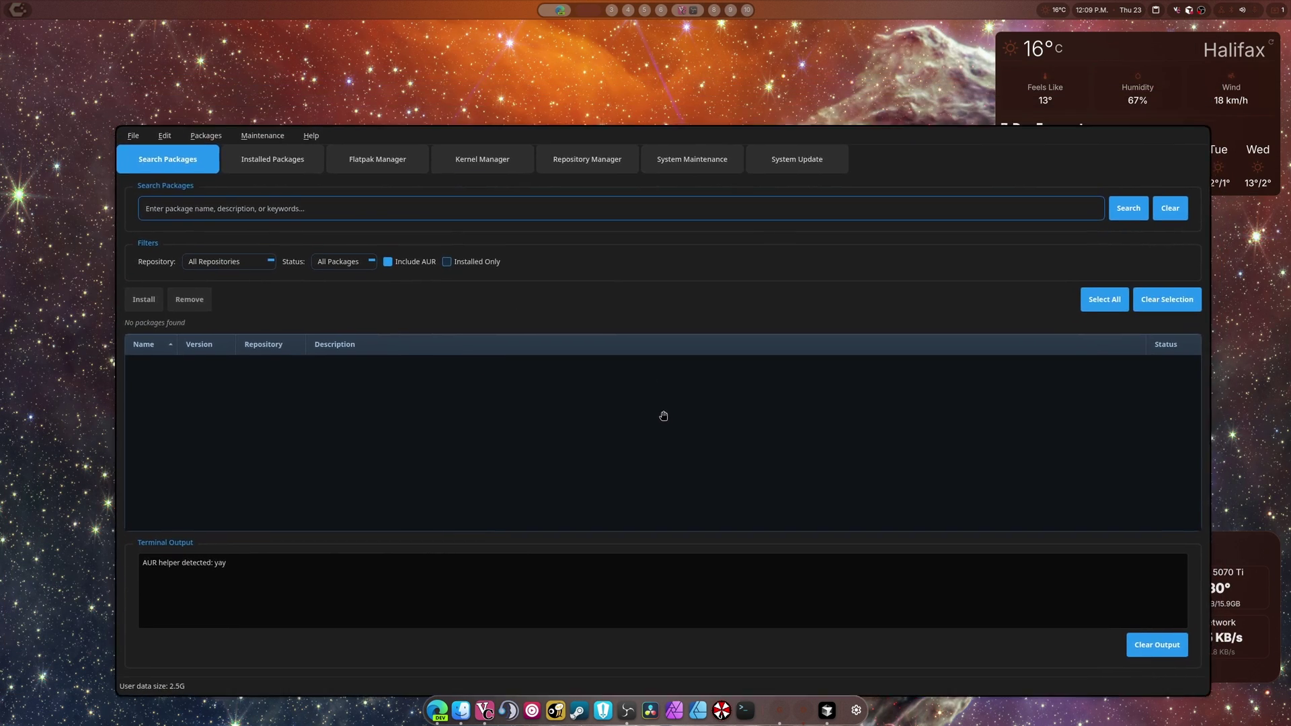
{"action": "key", "text": "super+f"}
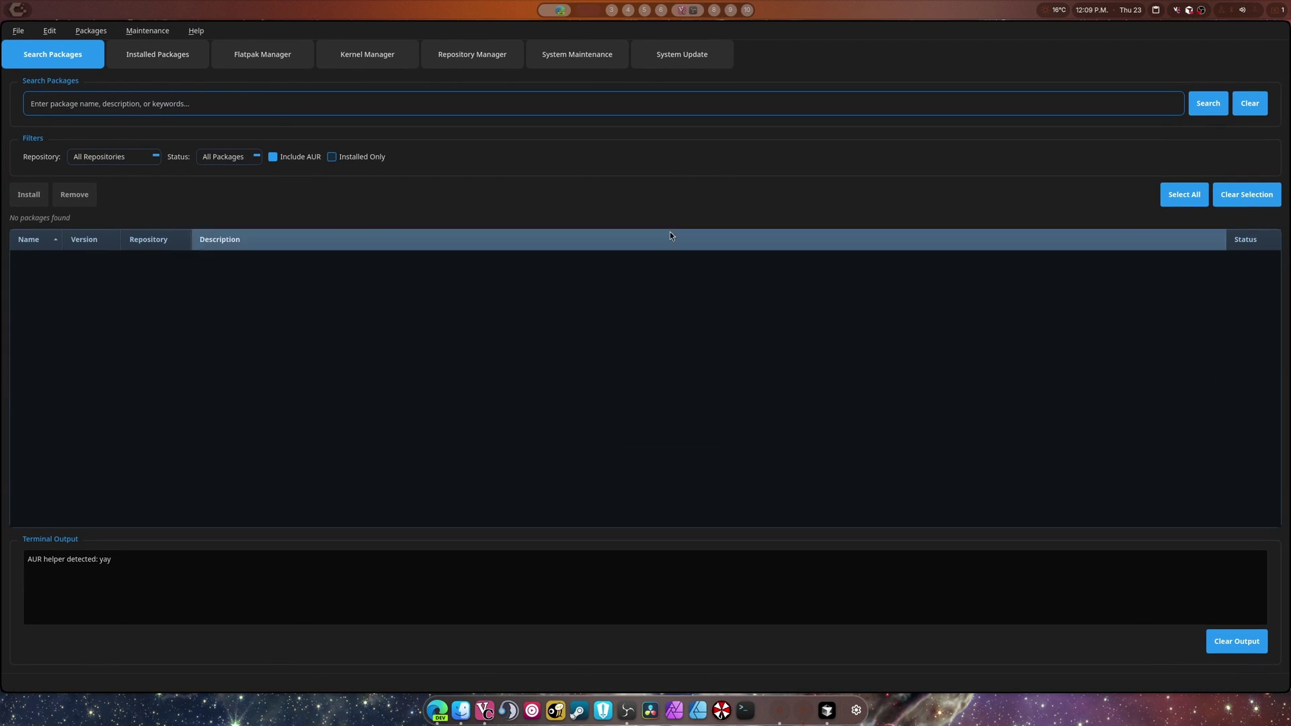
{"action": "key", "text": "super+q"}
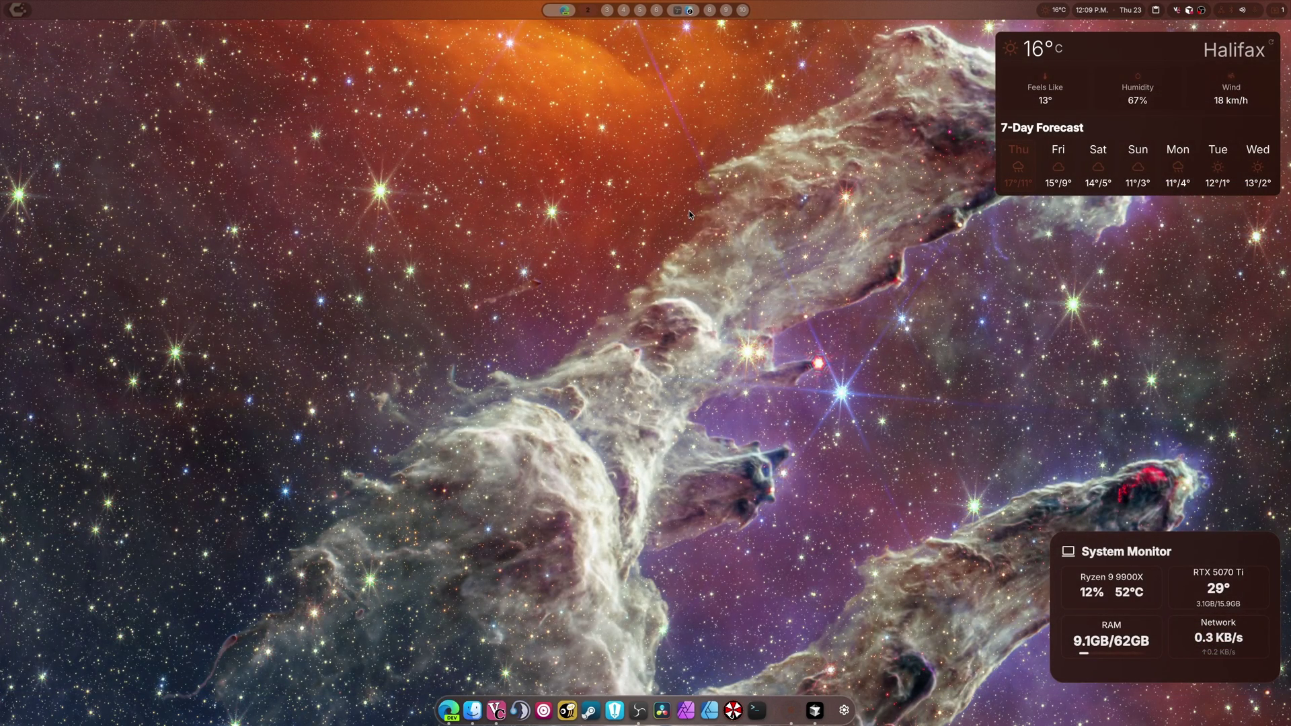
In shell Settings' Theme & Colors page, try the custom palette, then return to generic blue.
{"action": "left_click", "coordinate": [844, 710]}
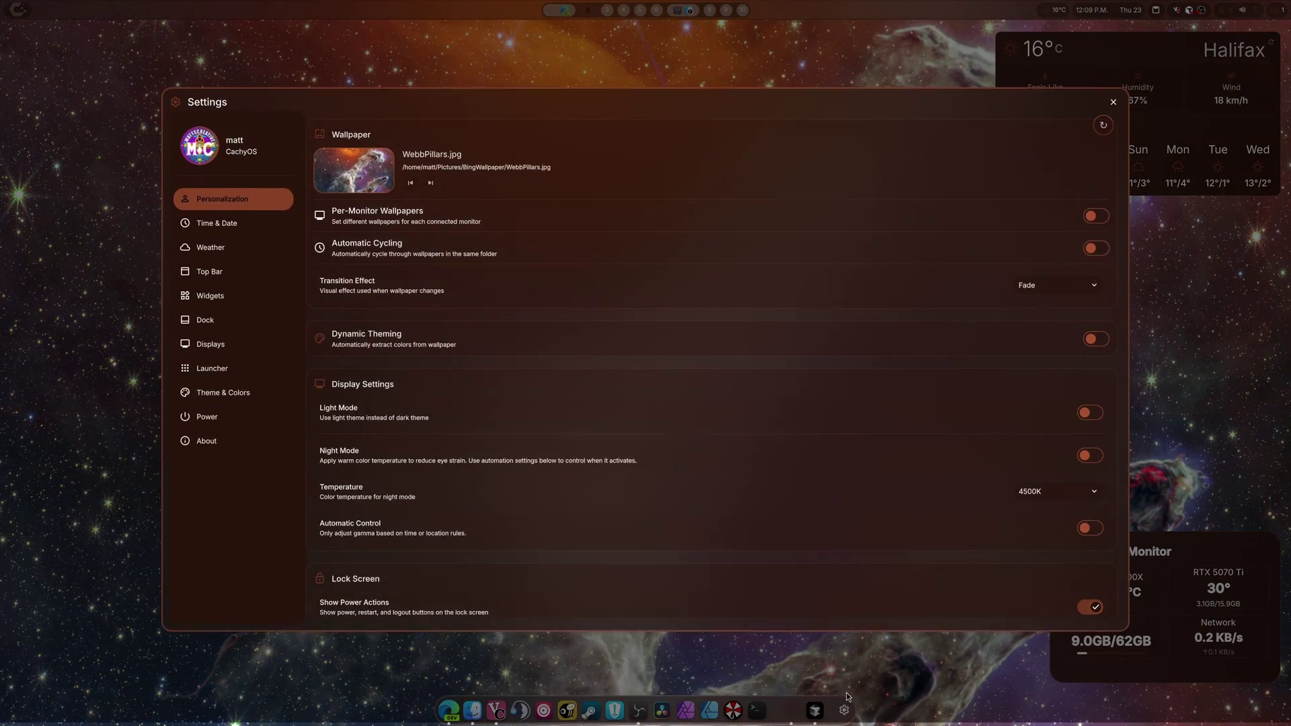
{"action": "left_click", "coordinate": [222, 396]}
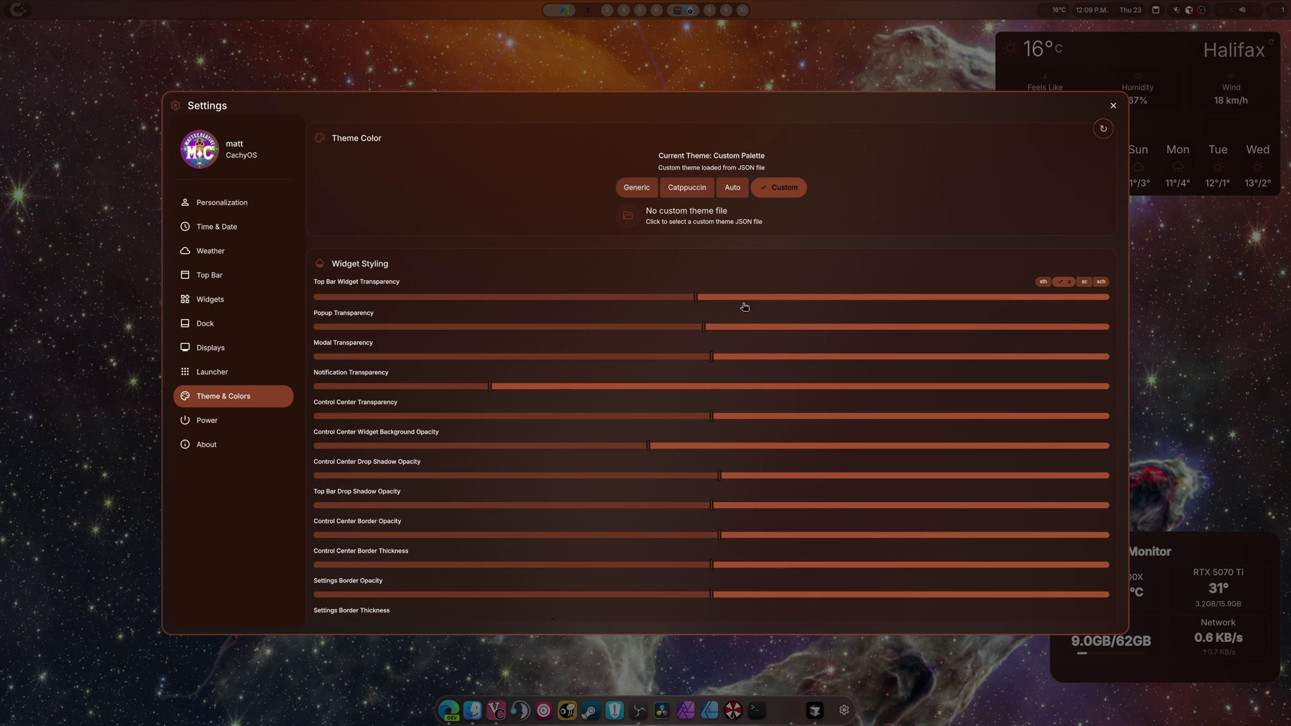
{"action": "left_click", "coordinate": [641, 190]}
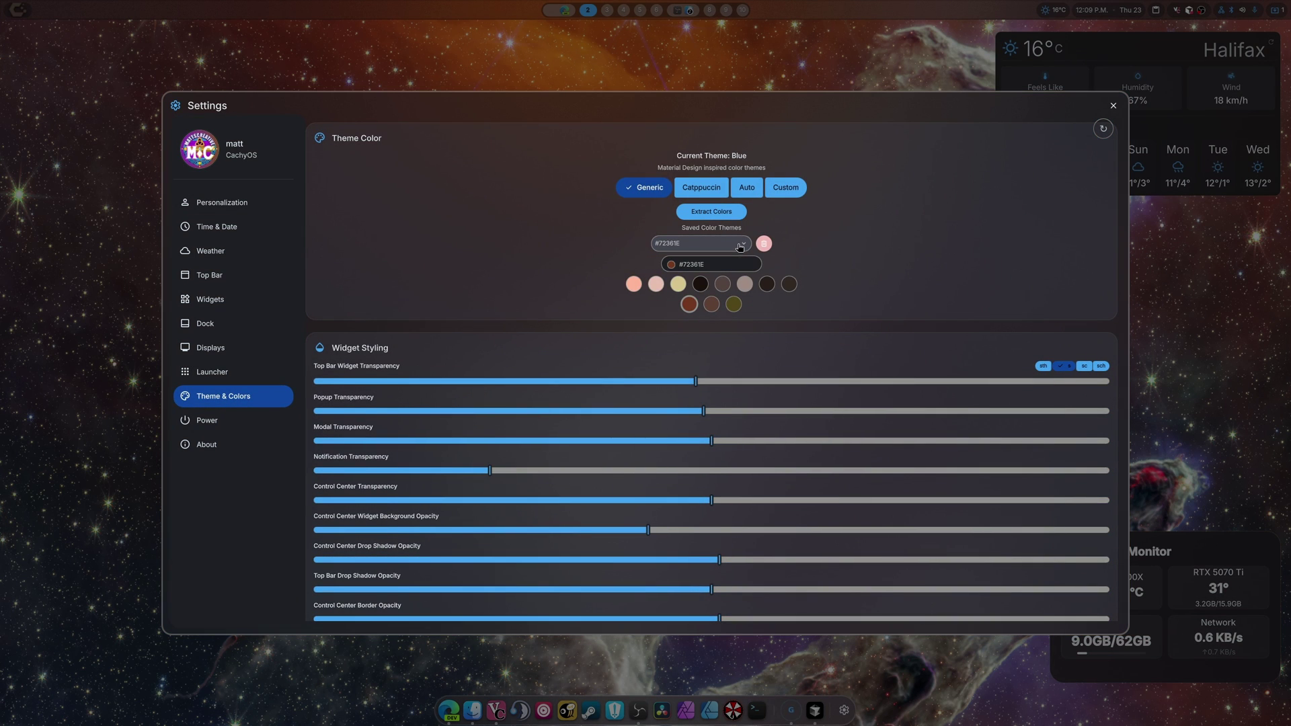
{"action": "left_click", "coordinate": [686, 266]}
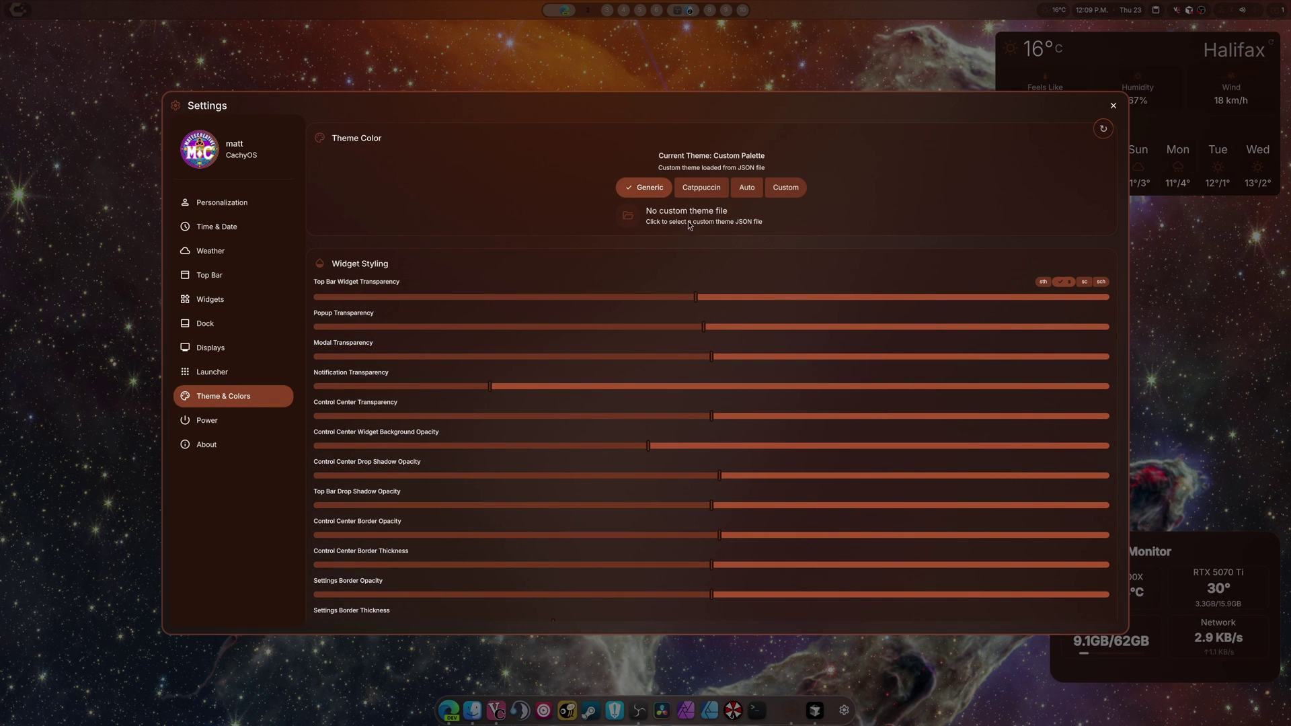
{"action": "left_click", "coordinate": [628, 193]}
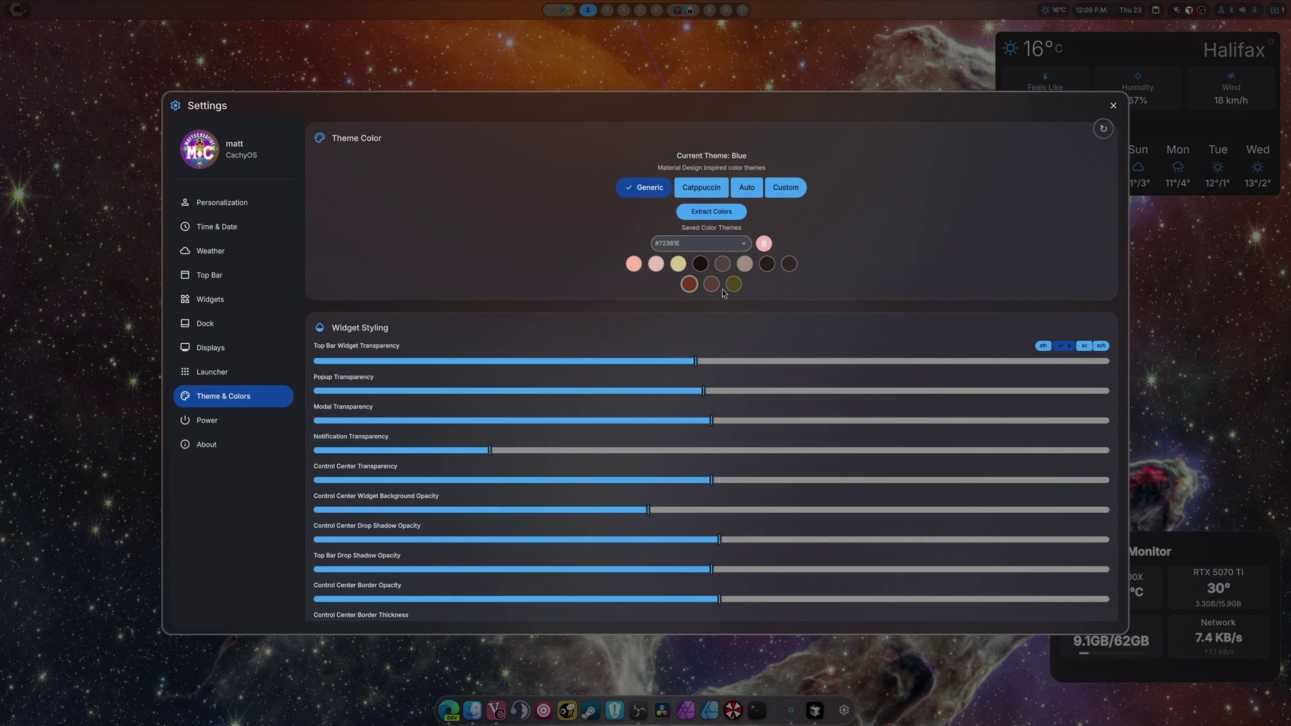
Set the TigerDay photo as the wallpaper in Personalization.
{"action": "left_click", "coordinate": [210, 205]}
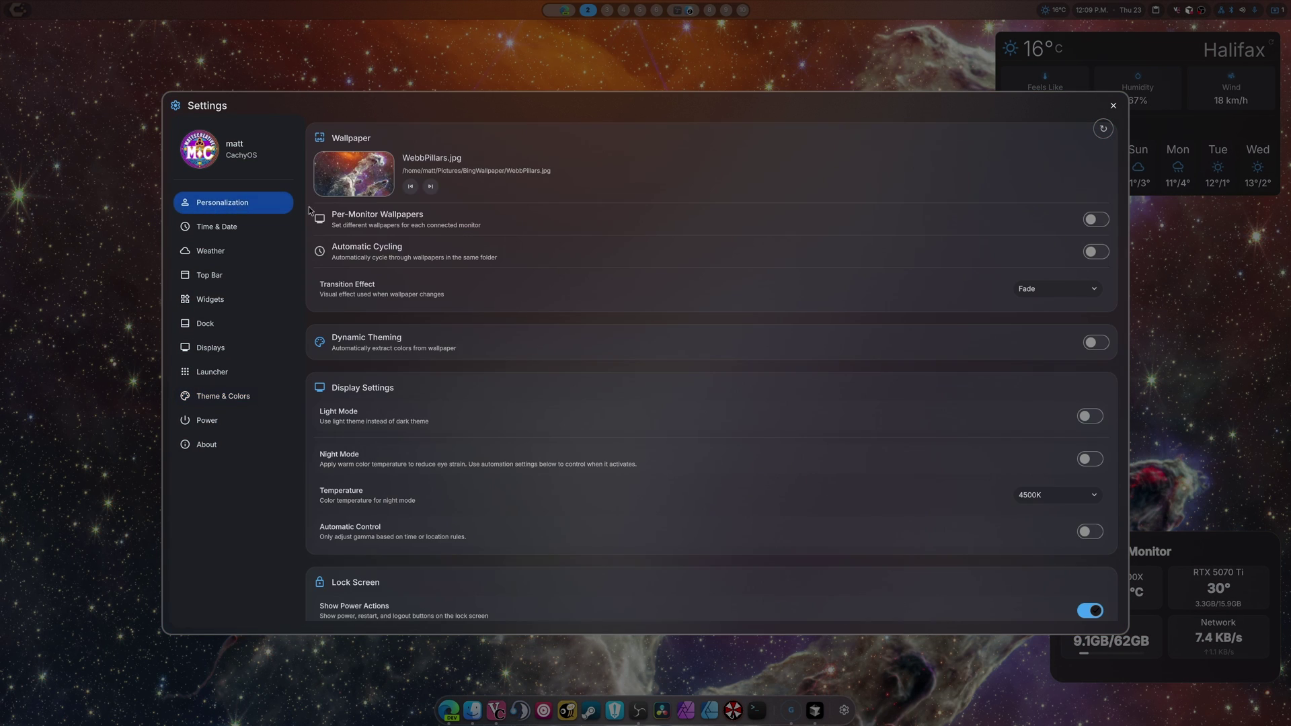
{"action": "left_click", "coordinate": [337, 174]}
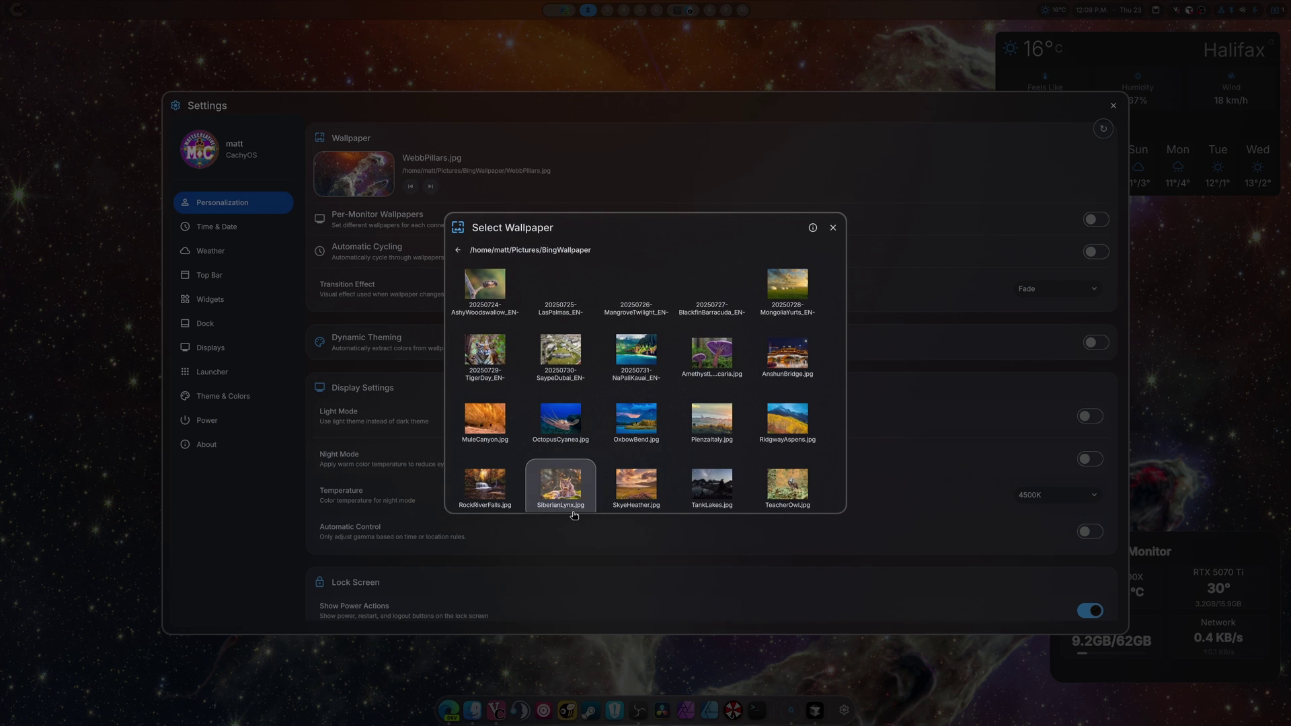
{"action": "left_click", "coordinate": [469, 338]}
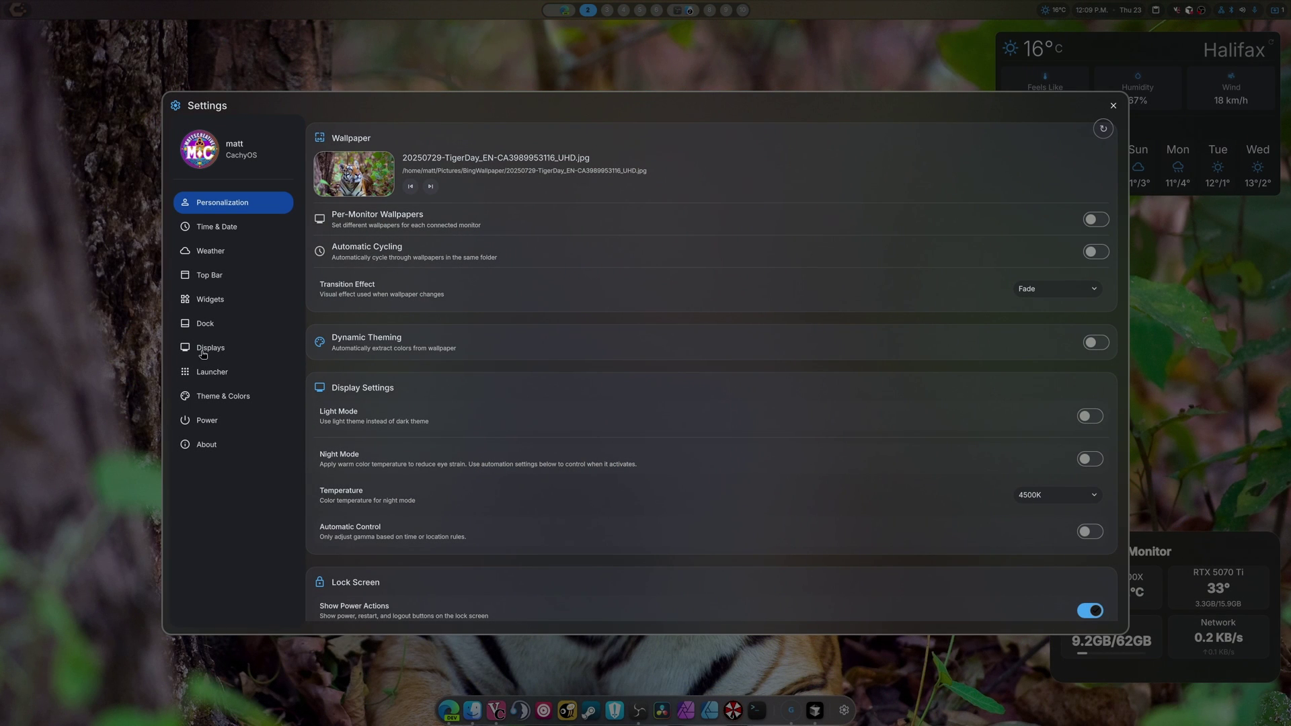
{"action": "left_click", "coordinate": [234, 374]}
{"action": "left_click", "coordinate": [235, 402]}
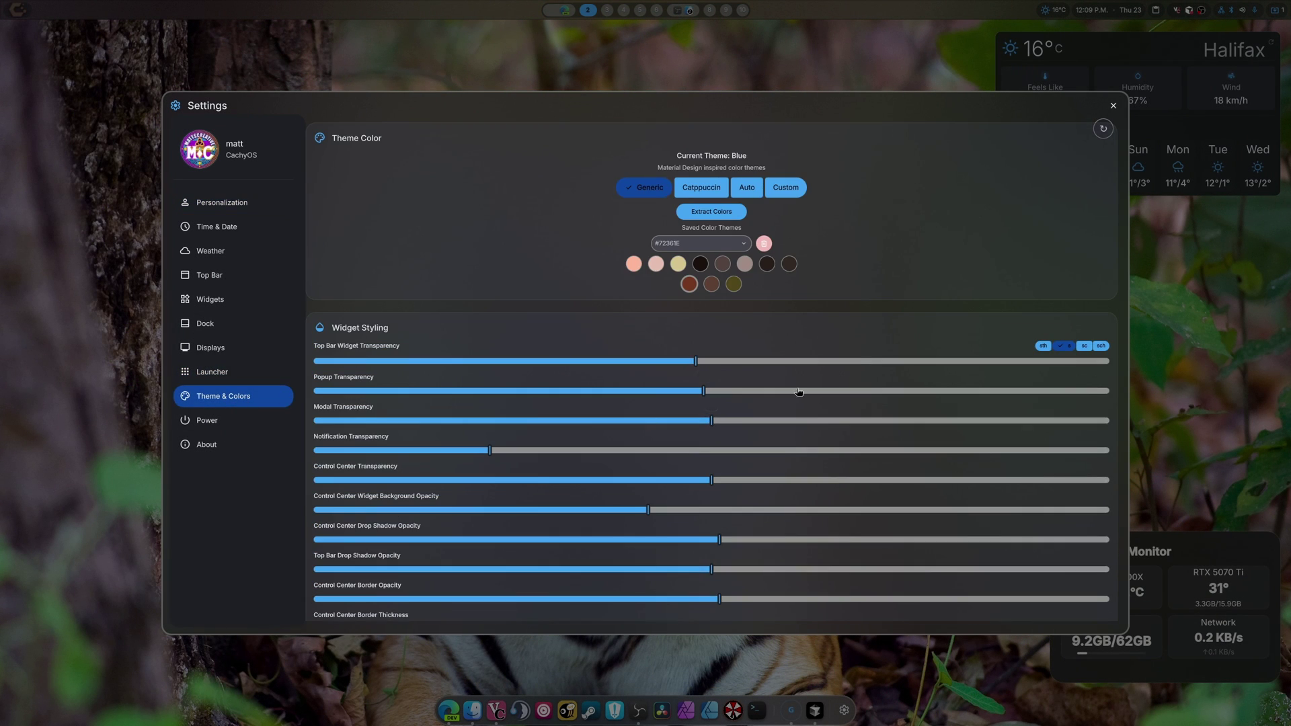
Extract colours from the wallpaper, choose the Auto generated green theme, and close Settings.
{"action": "left_click", "coordinate": [706, 214]}
{"action": "left_click", "coordinate": [734, 284]}
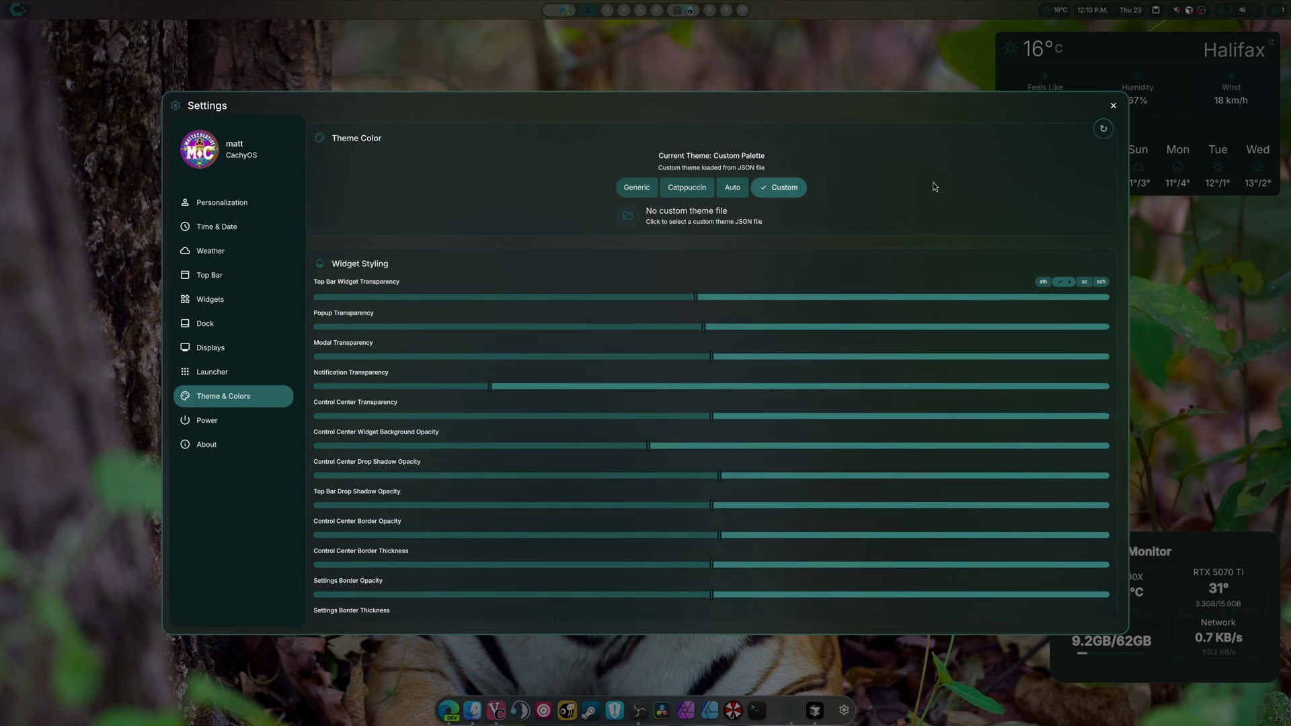
{"action": "left_click", "coordinate": [626, 192]}
{"action": "left_click", "coordinate": [740, 244]}
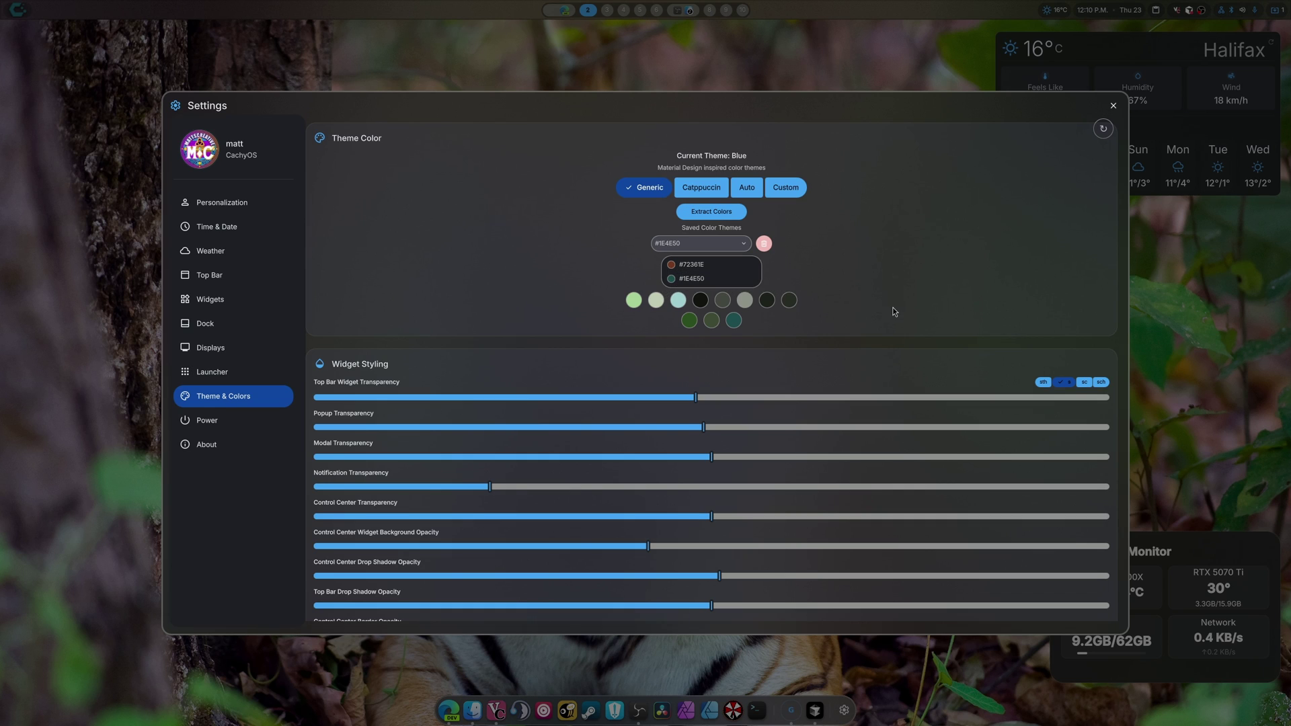
{"action": "scroll", "coordinate": [823, 243], "scroll_direction": "down", "scroll_amount": 1}
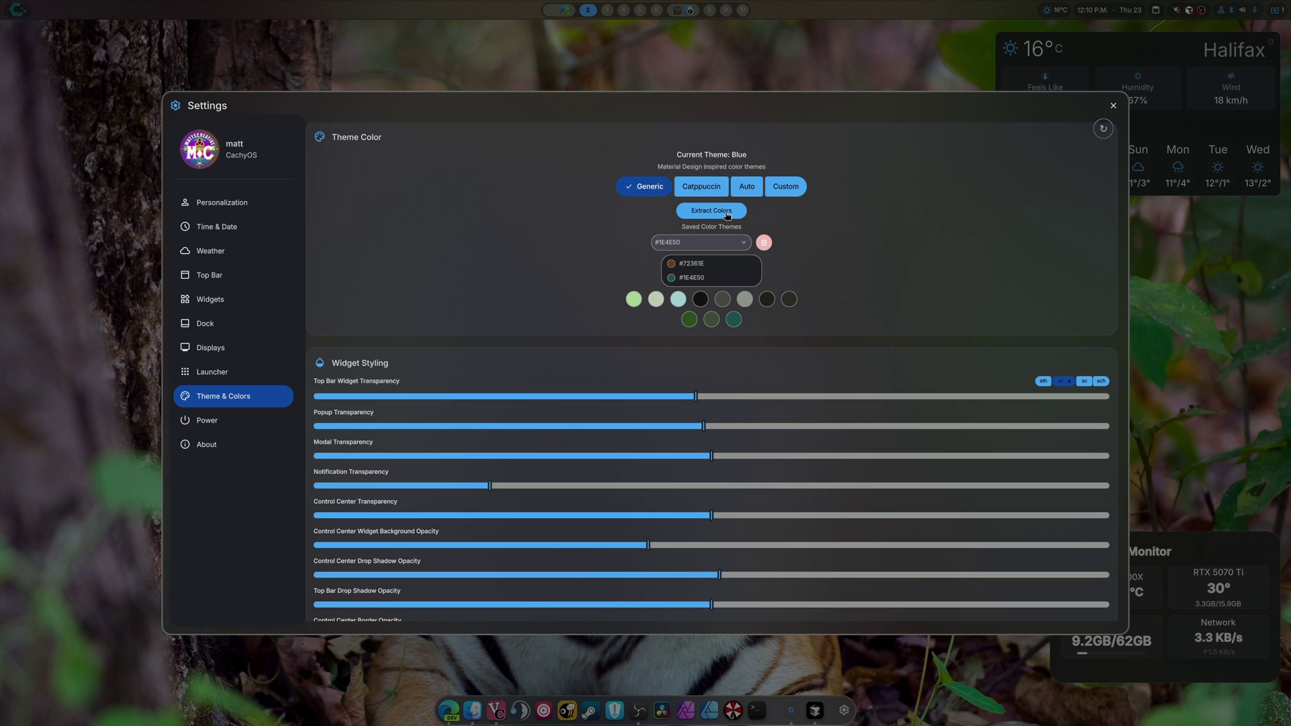
{"action": "left_click", "coordinate": [744, 189]}
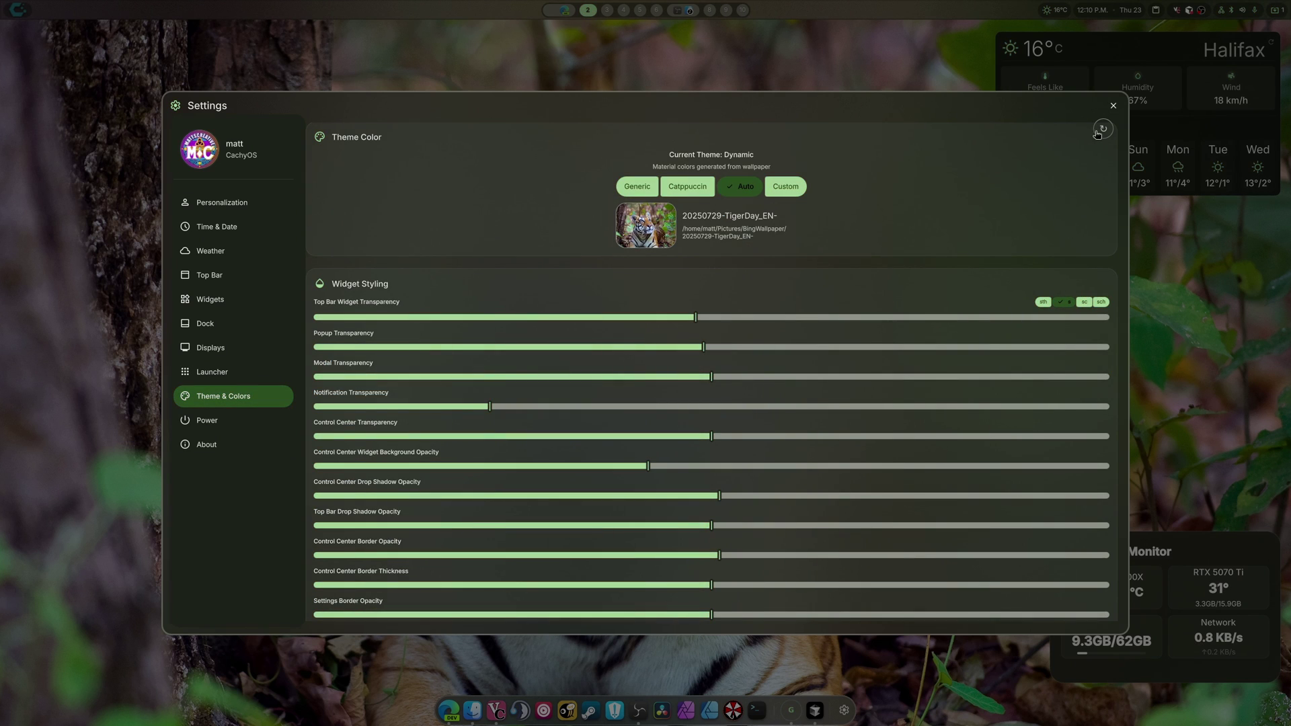
{"action": "left_click", "coordinate": [1112, 106]}
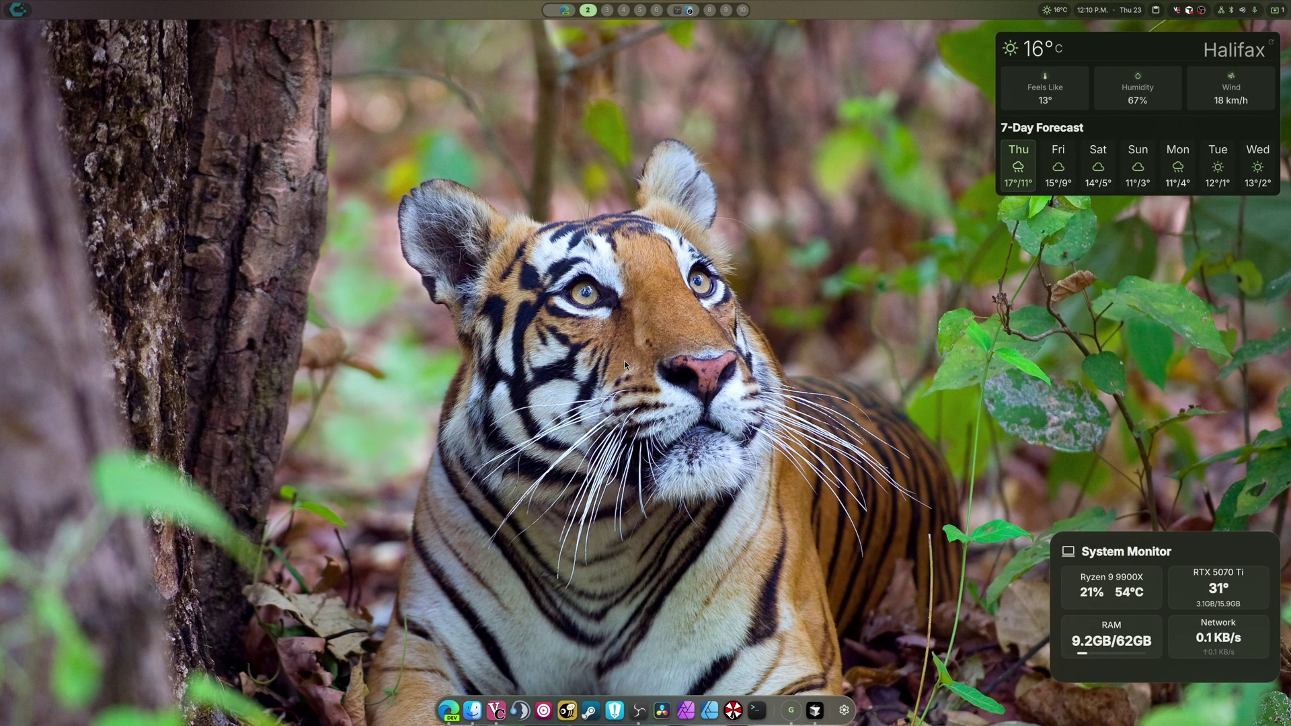